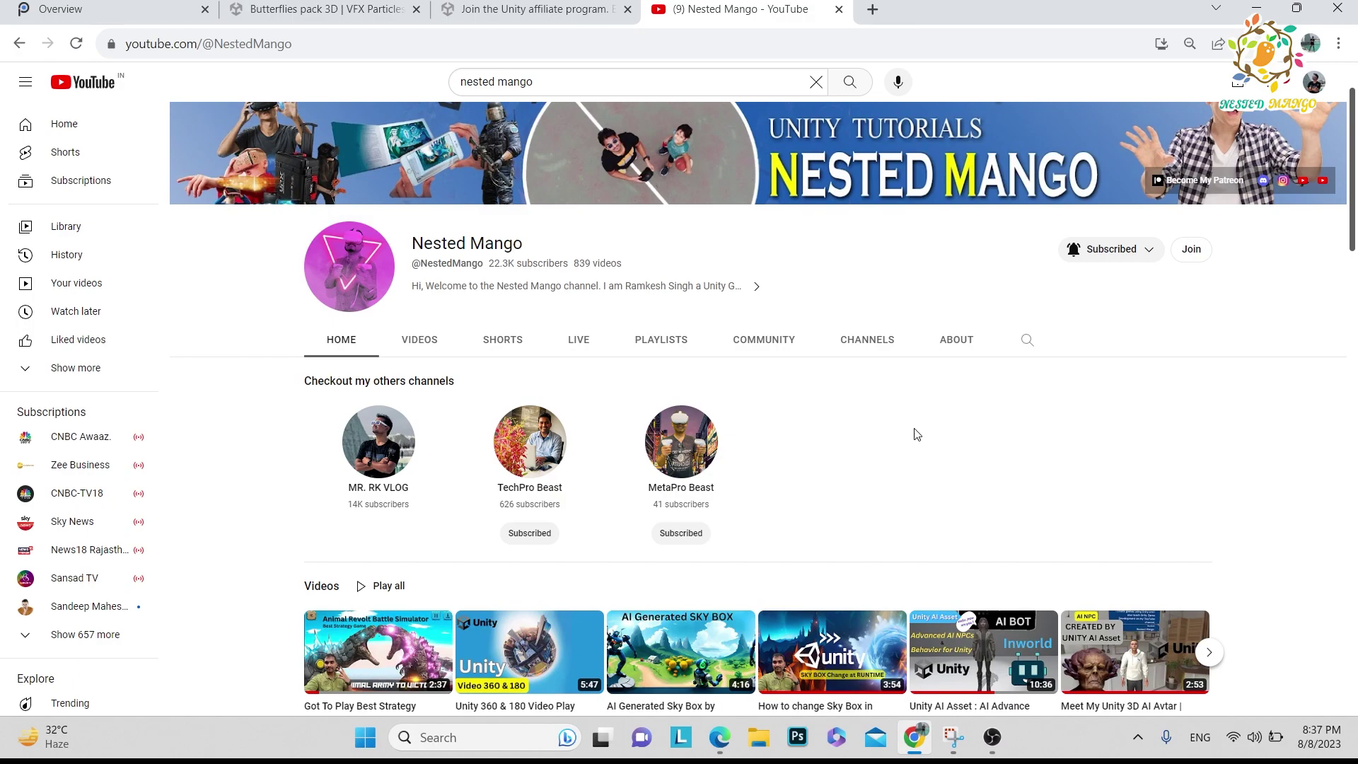
Step: Switch to the Butterflies pack 3D Asset Store tab, priced $2.50
click(318, 7)
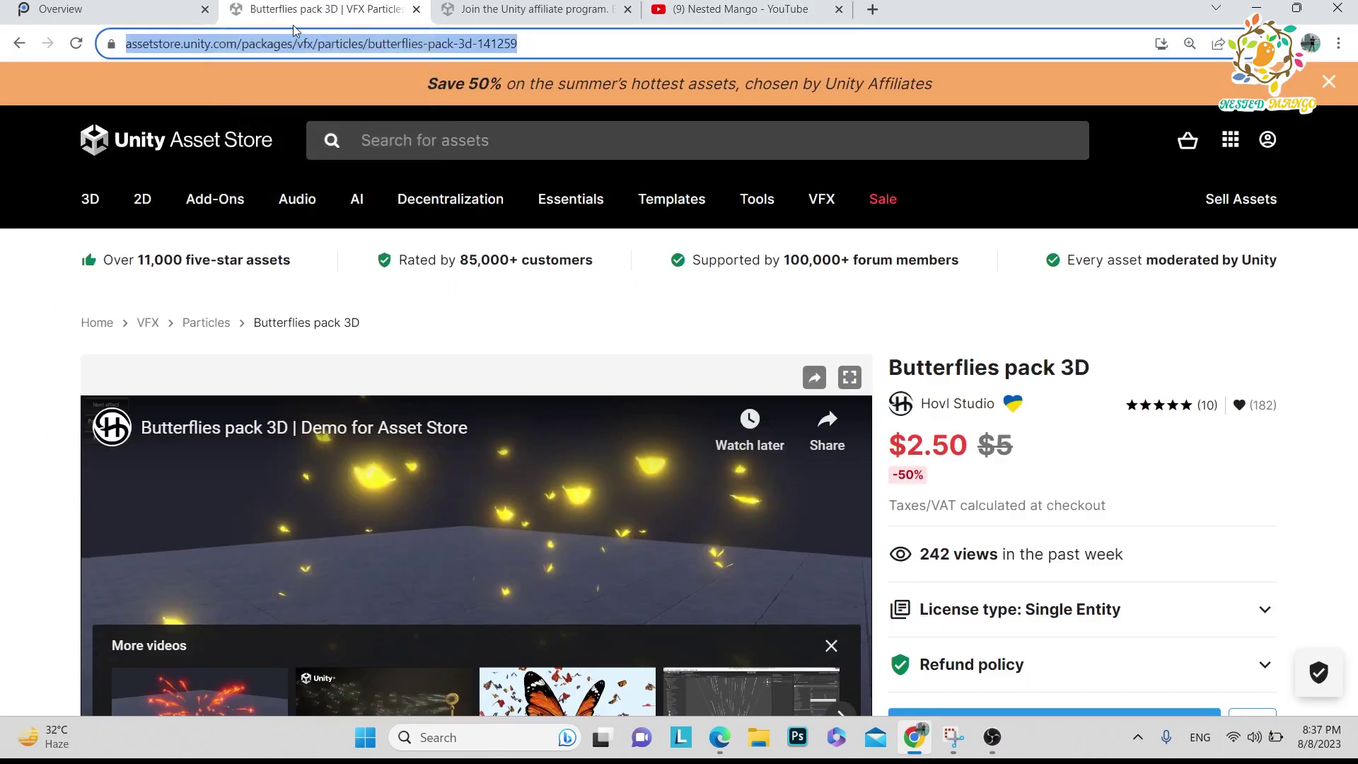
Step: Go to the Asset Store home page and scroll to the Popular on-sale 50%-off grid
click(176, 149)
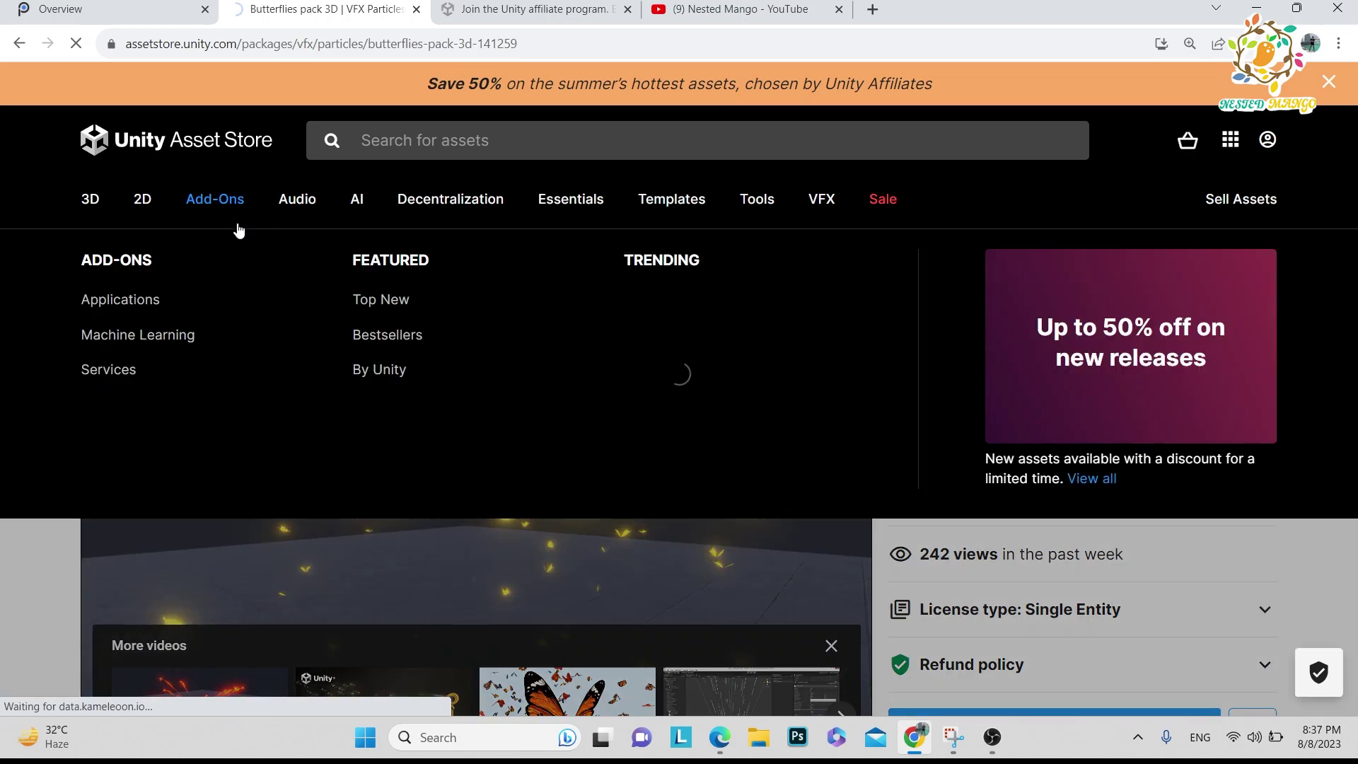
scroll(879, 344, down, 10)
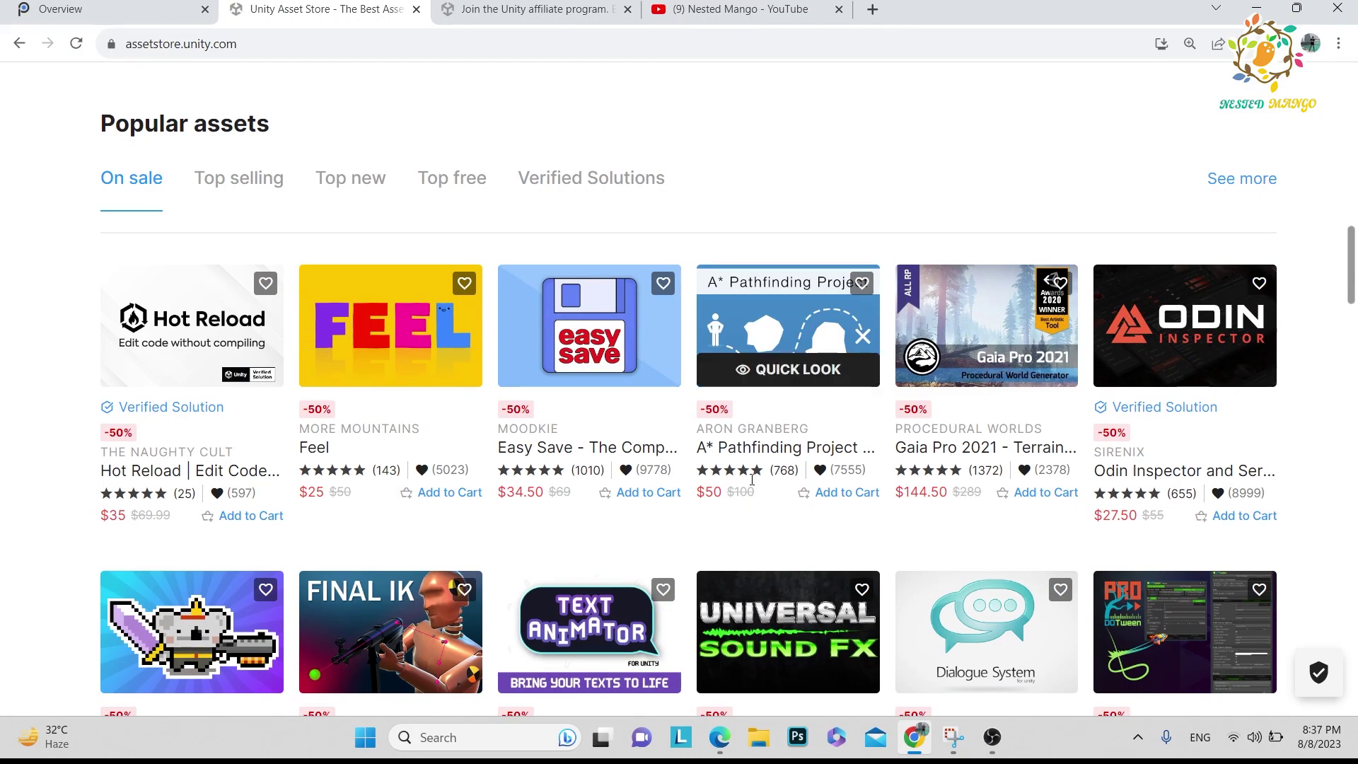
scroll(729, 517, down, 5)
scroll(336, 478, up, 4)
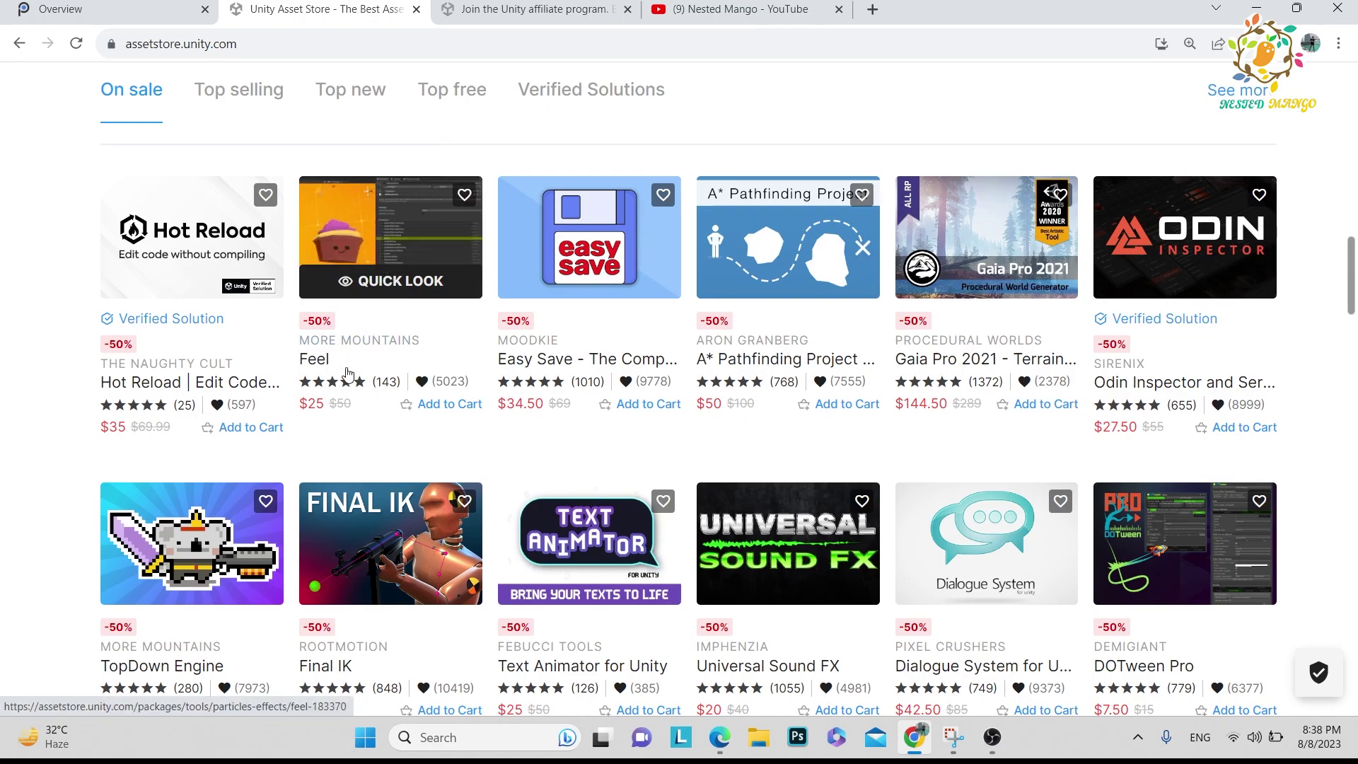
scroll(509, 346, up, 5)
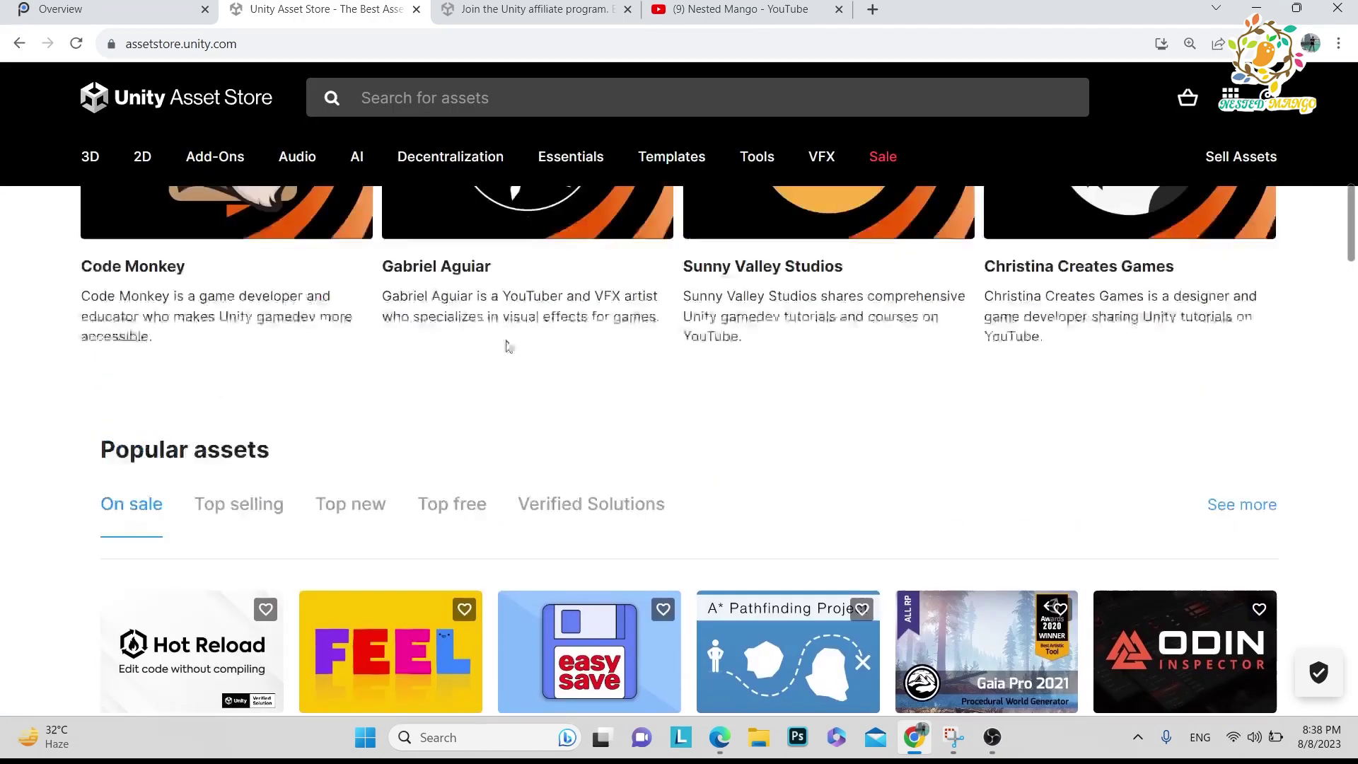
scroll(593, 308, down, 6)
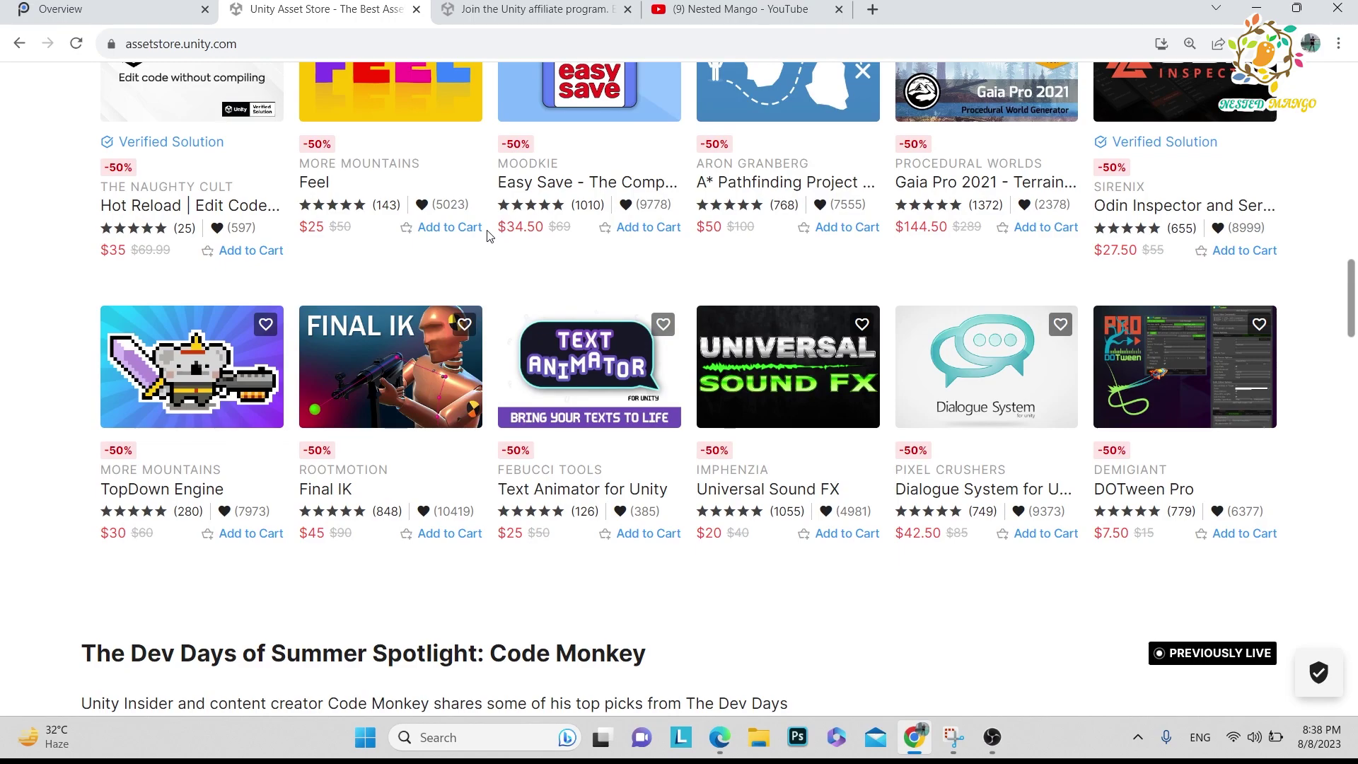
scroll(524, 300, up, 1)
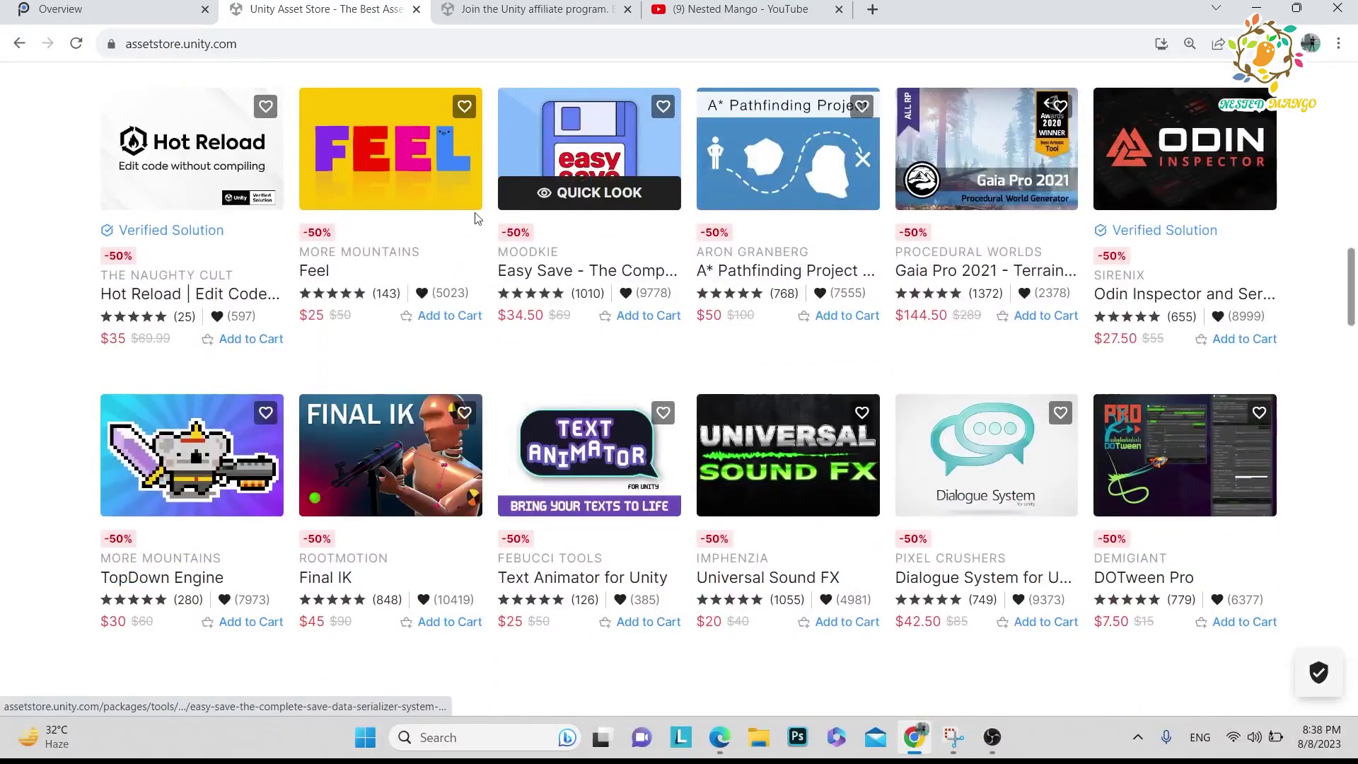
click(741, 10)
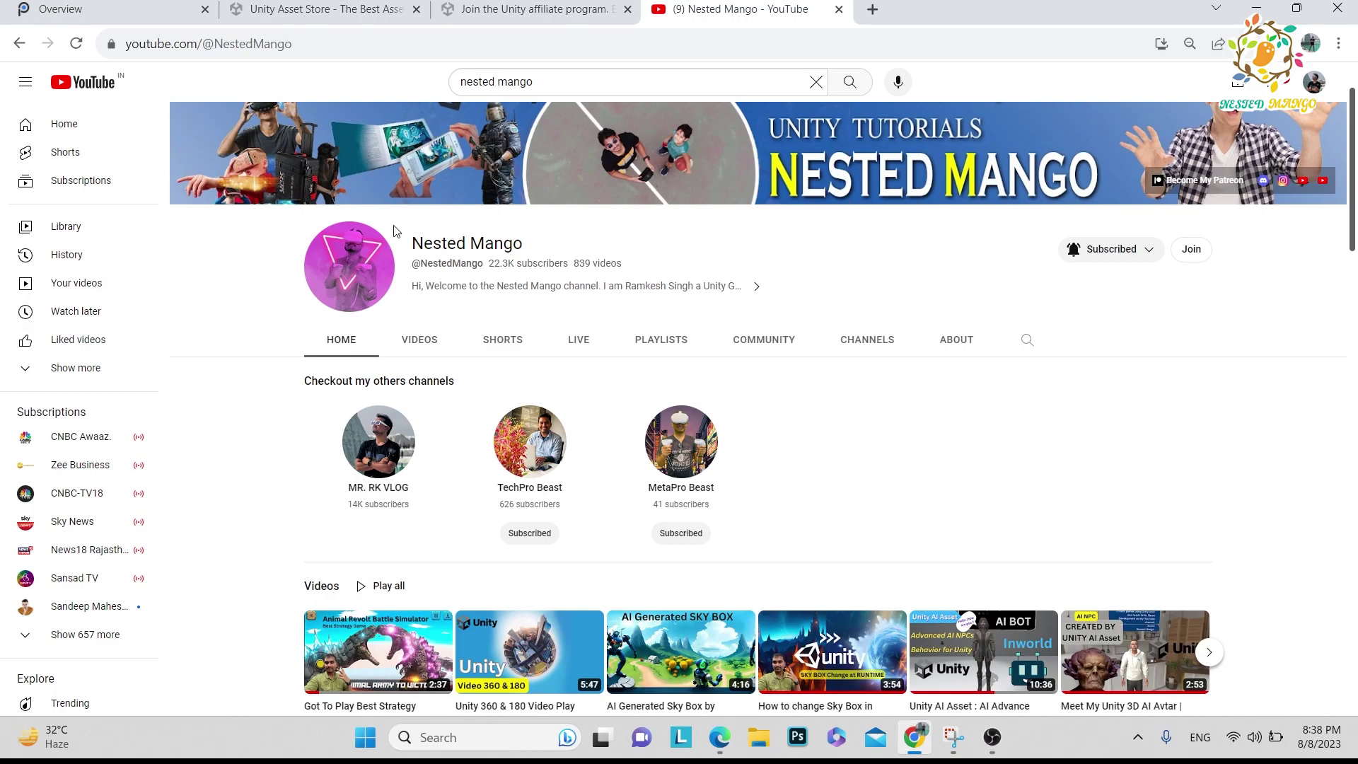
key(ctrl+2)
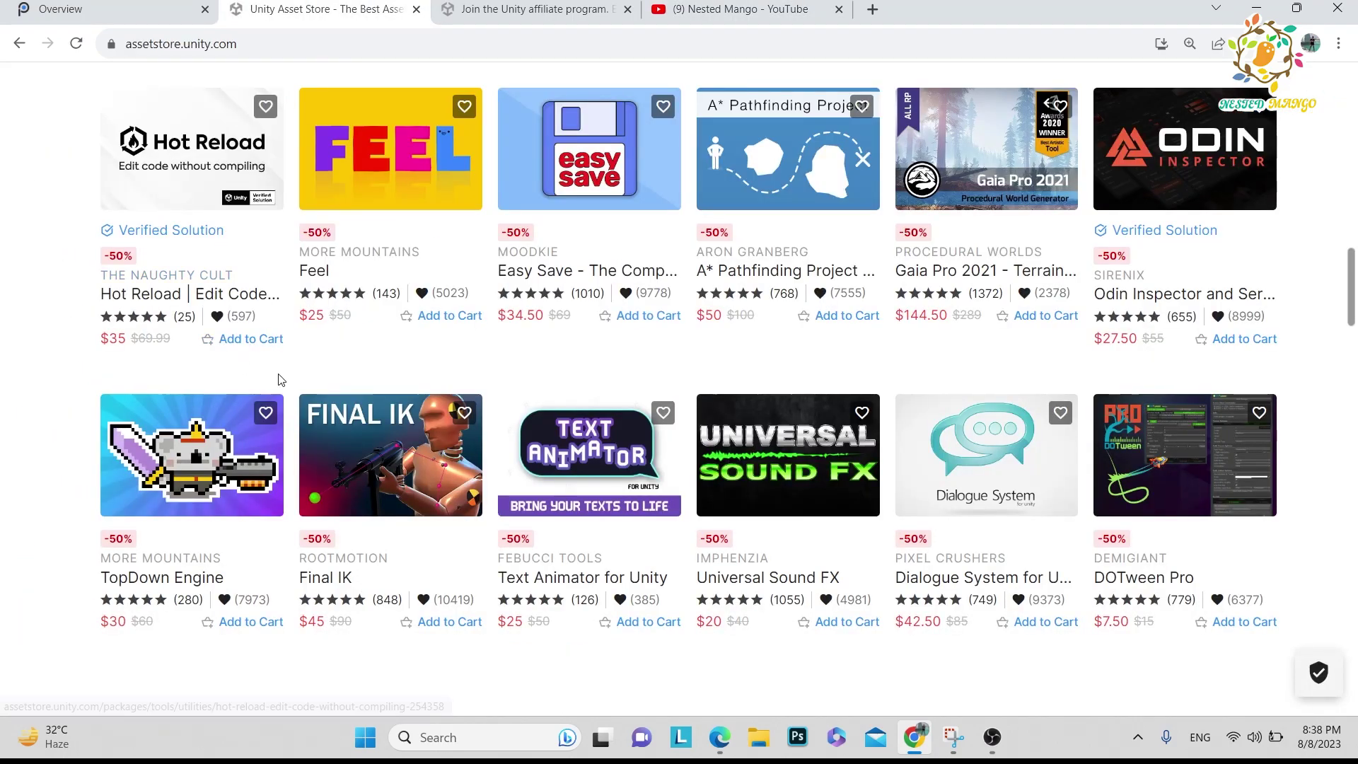
mouse_move(541, 330)
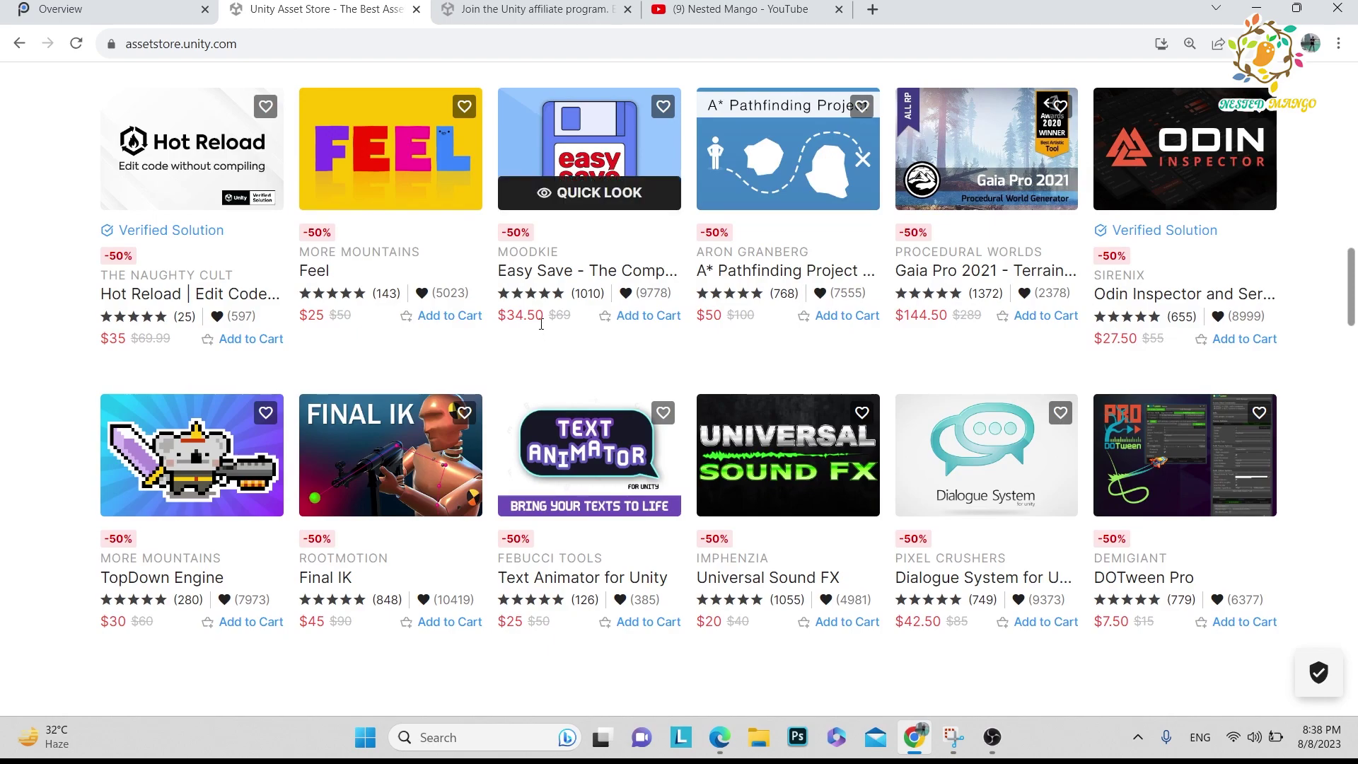
Step: Show unity.com/affiliates in Edge and scroll through its overview, steps and FAQ, then back up
click(719, 737)
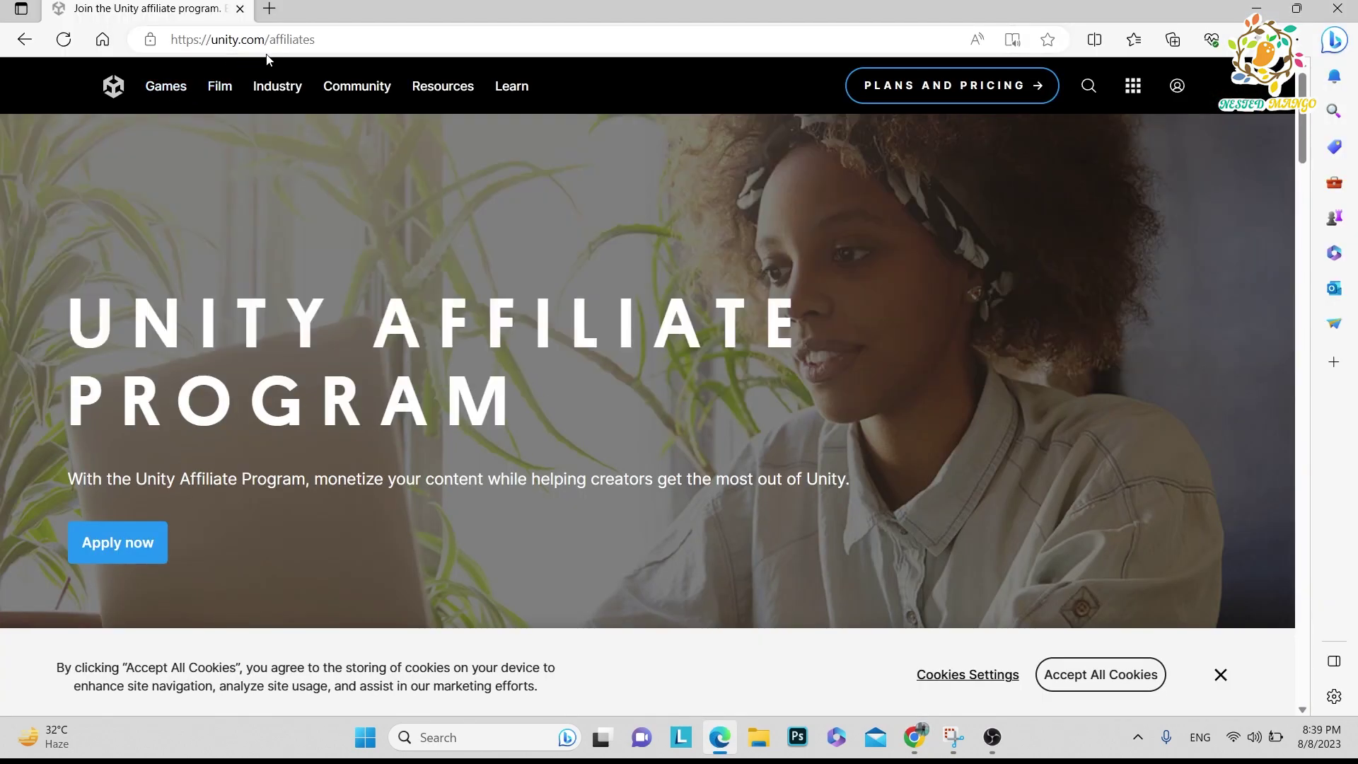
mouse_move(357, 85)
scroll(117, 415, down, 3)
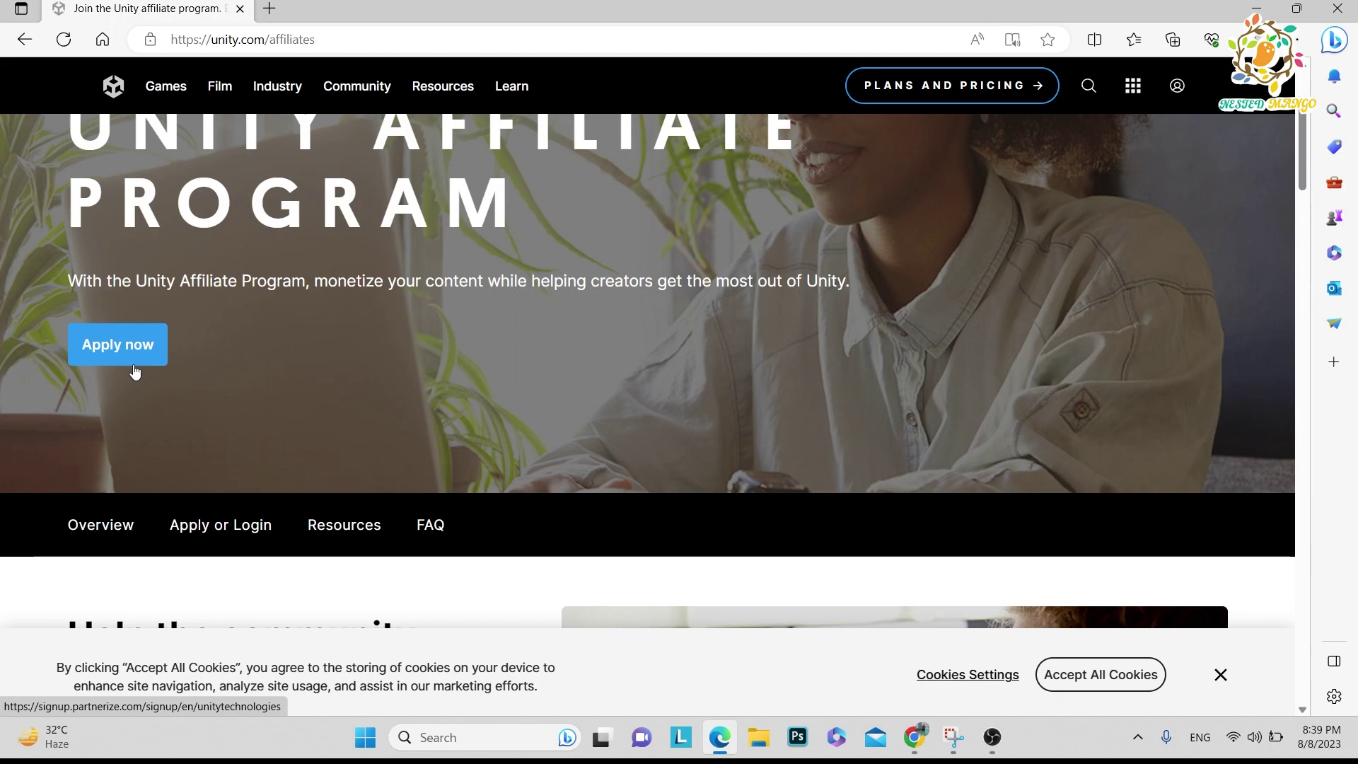
scroll(470, 392, down, 3)
scroll(165, 290, up, 2)
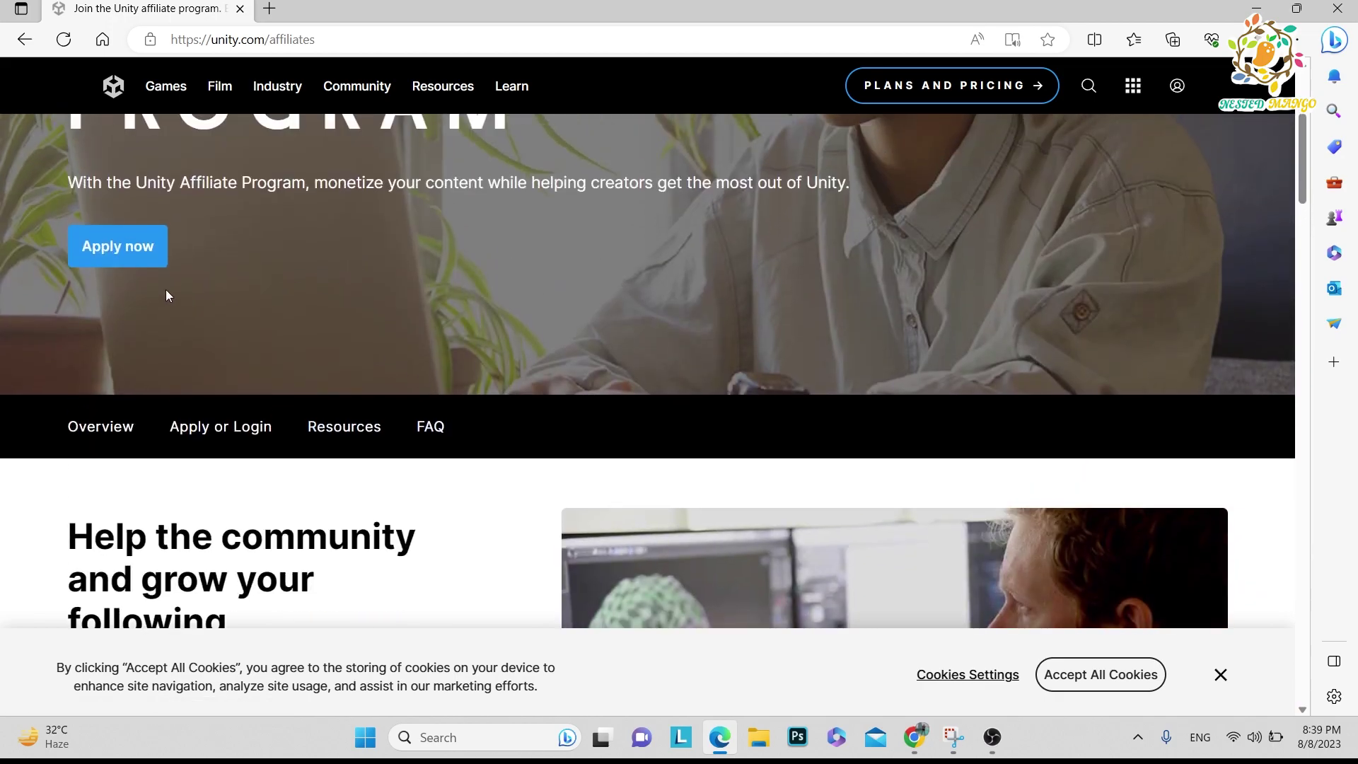
scroll(505, 394, down, 6)
scroll(382, 339, up, 2)
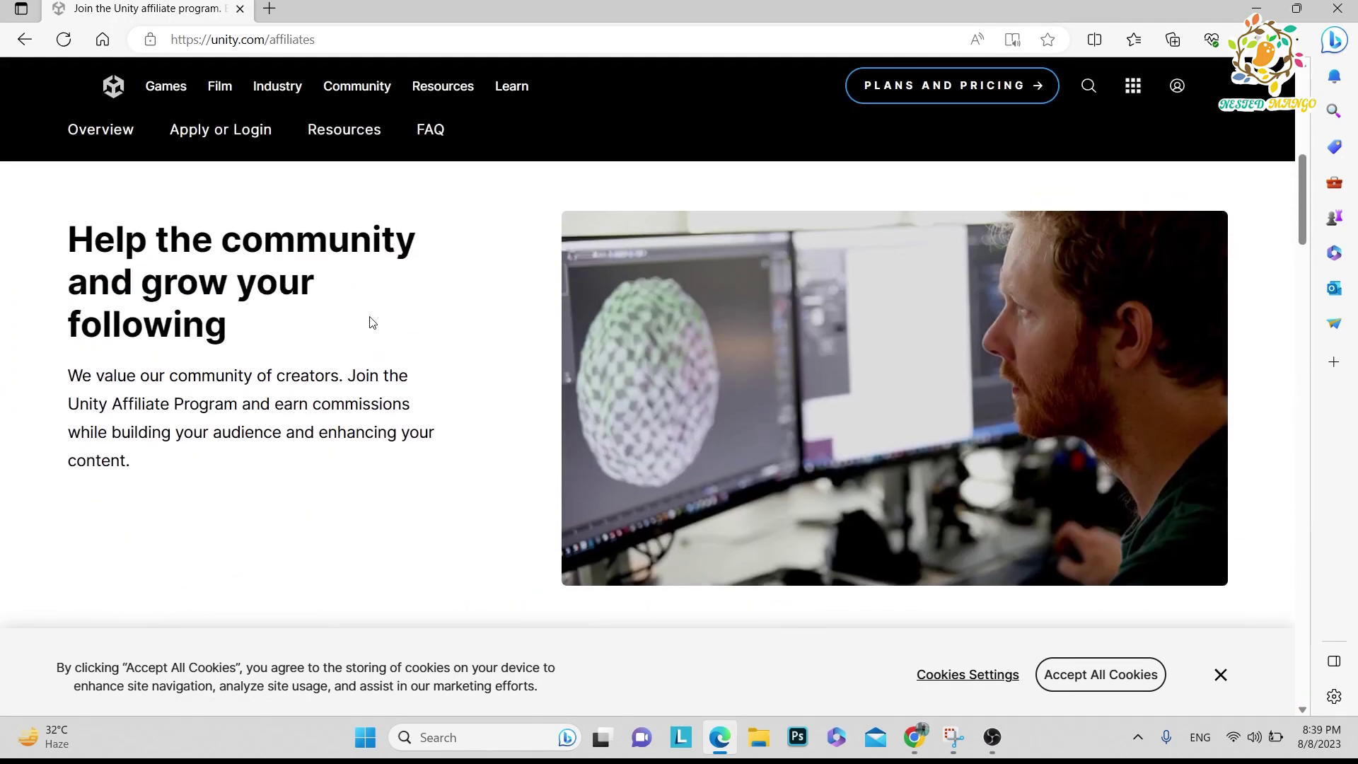
scroll(456, 386, down, 18)
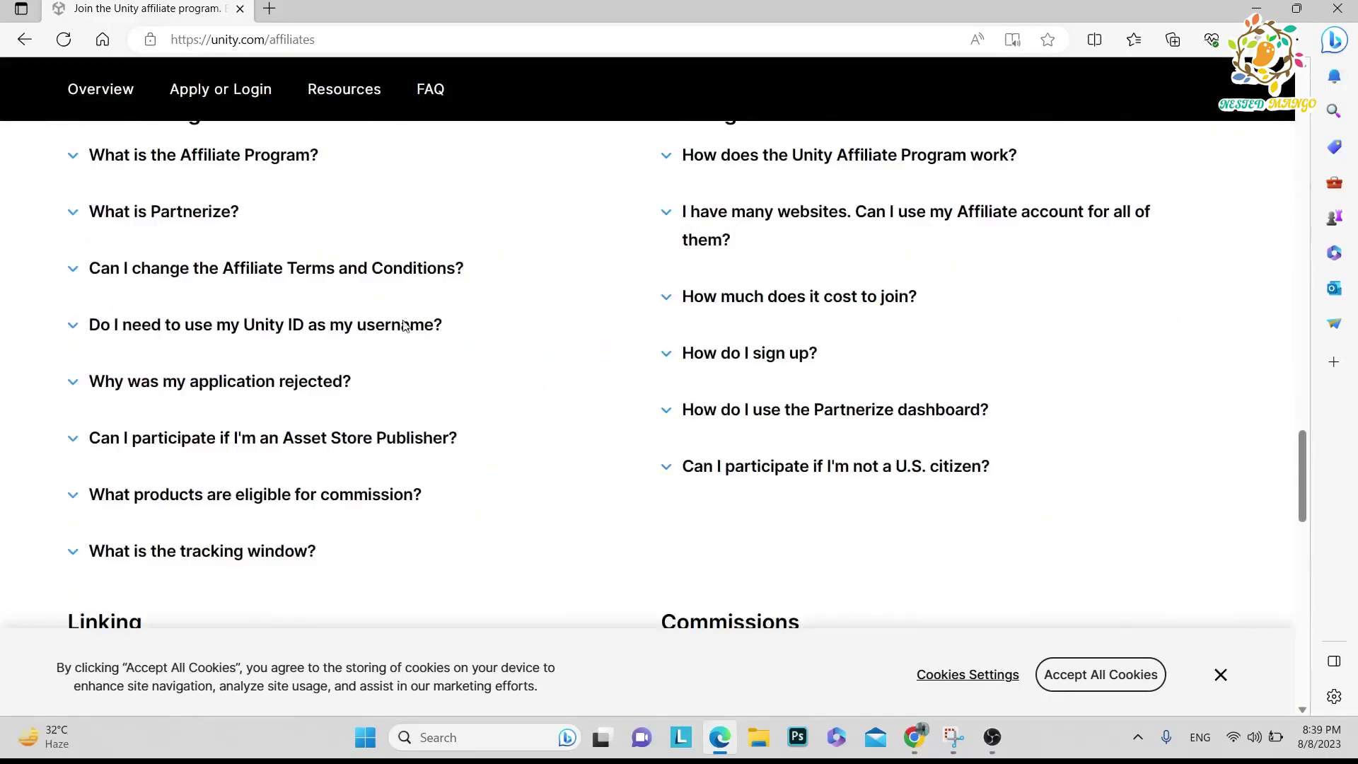
scroll(575, 370, up, 20)
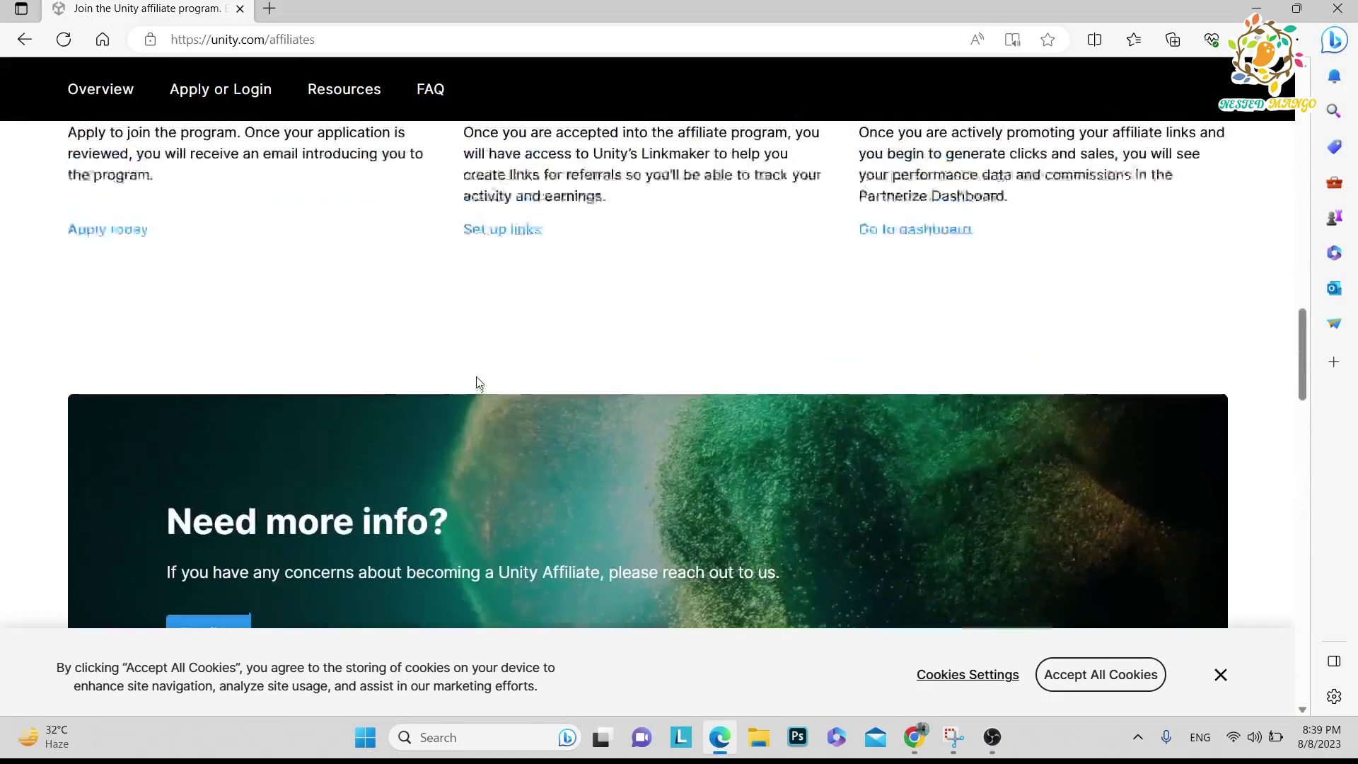
scroll(467, 388, up, 2)
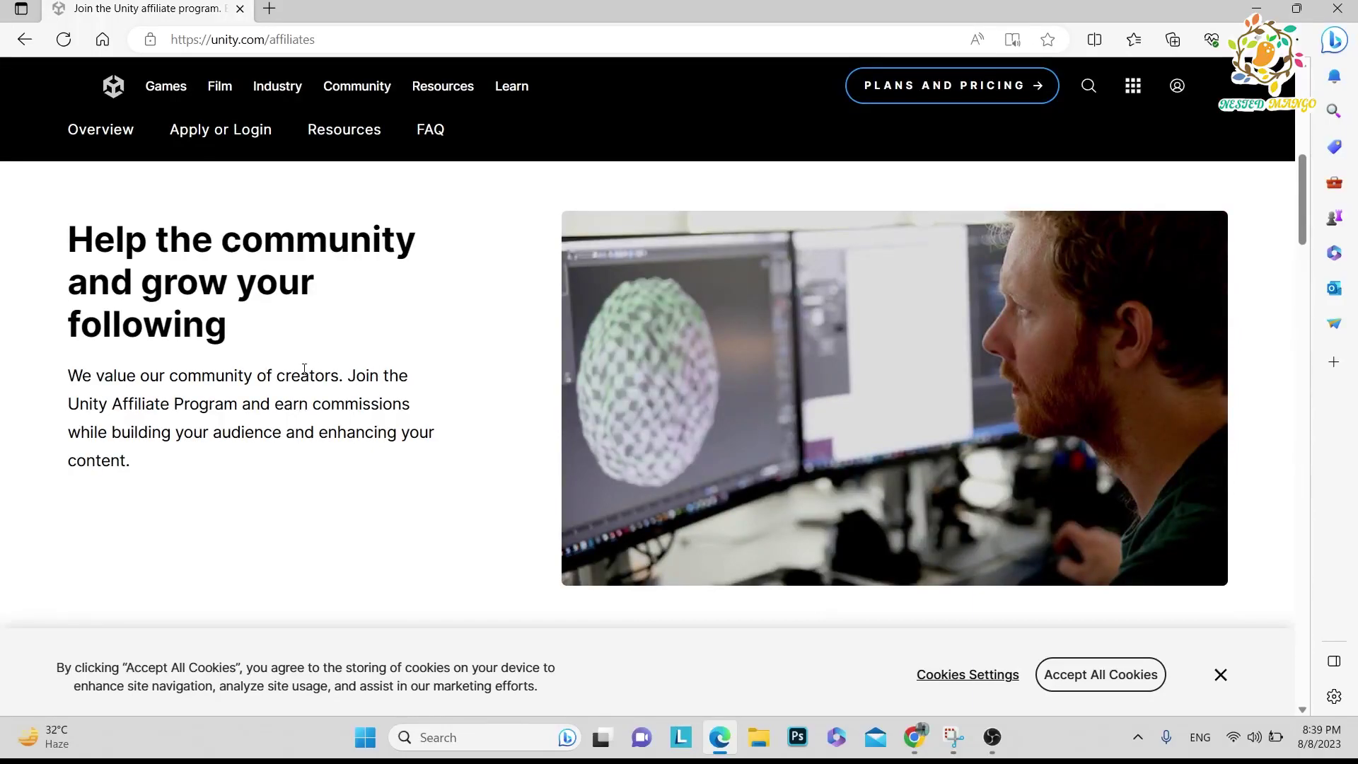
scroll(345, 333, up, 8)
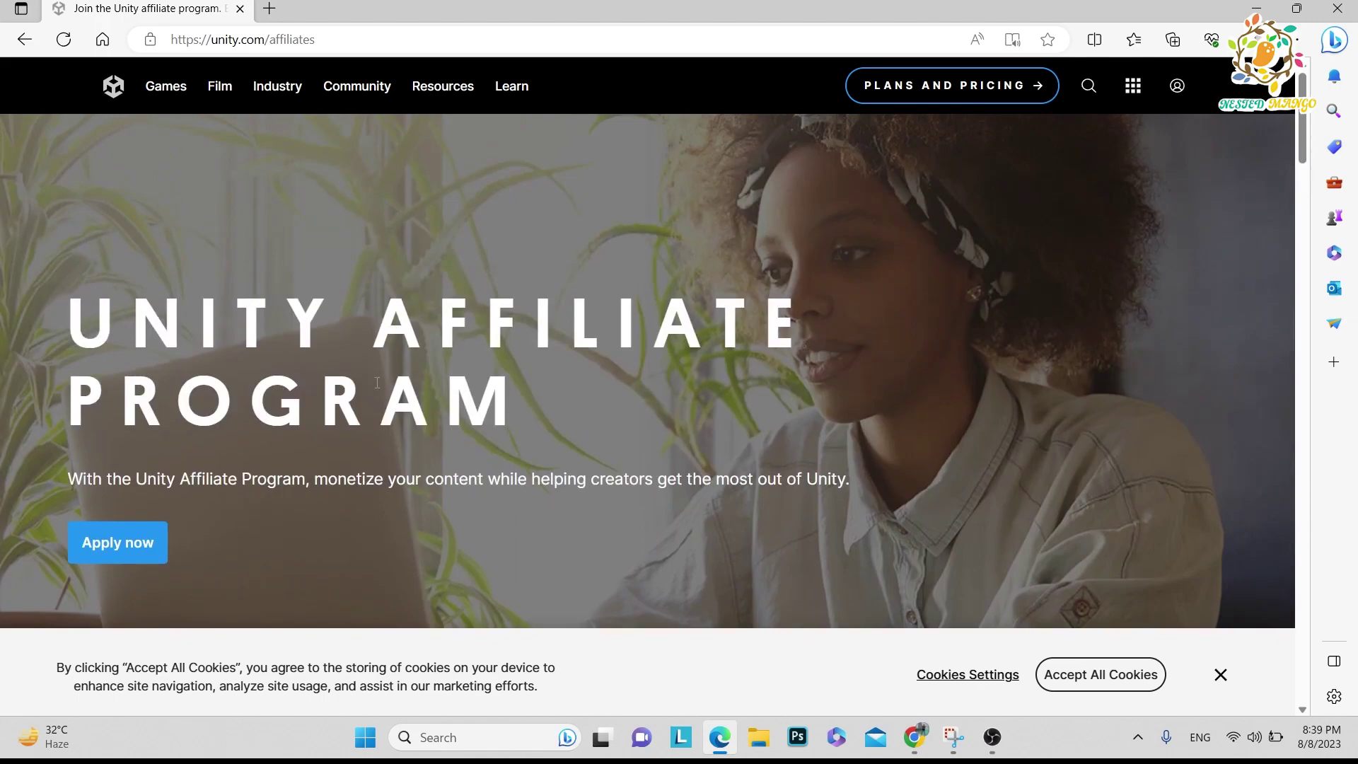
Step: Open the Apply now signup form and click into the e-mail, e-mail confirmation and username fields
click(109, 555)
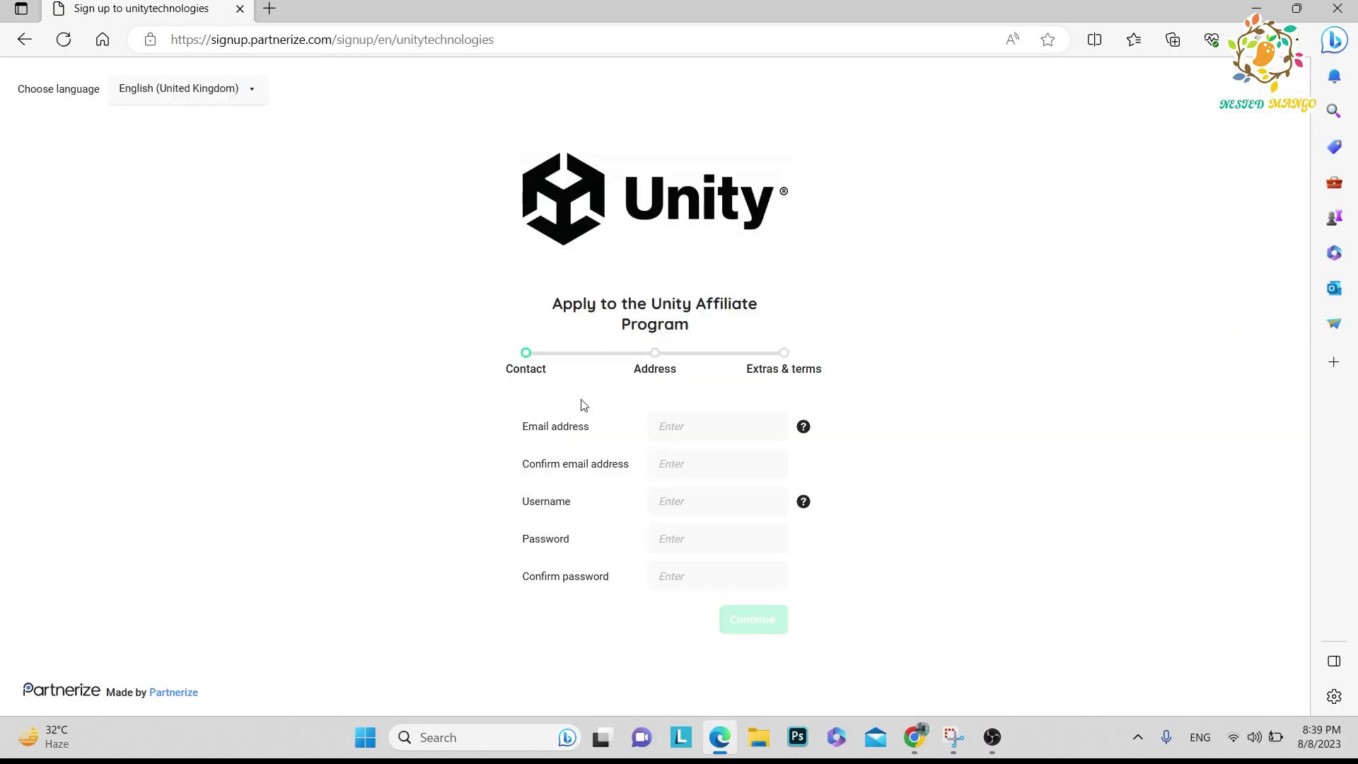
click(691, 435)
click(669, 463)
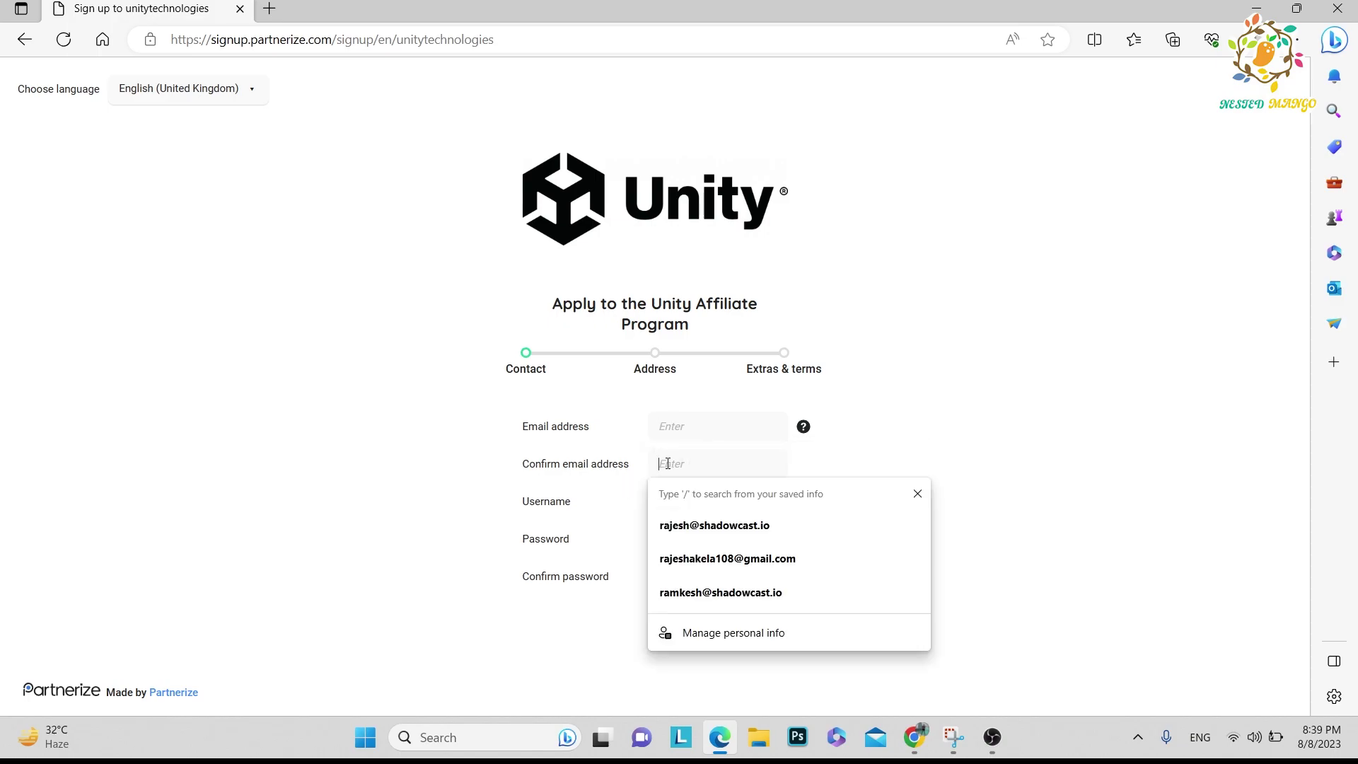
click(550, 522)
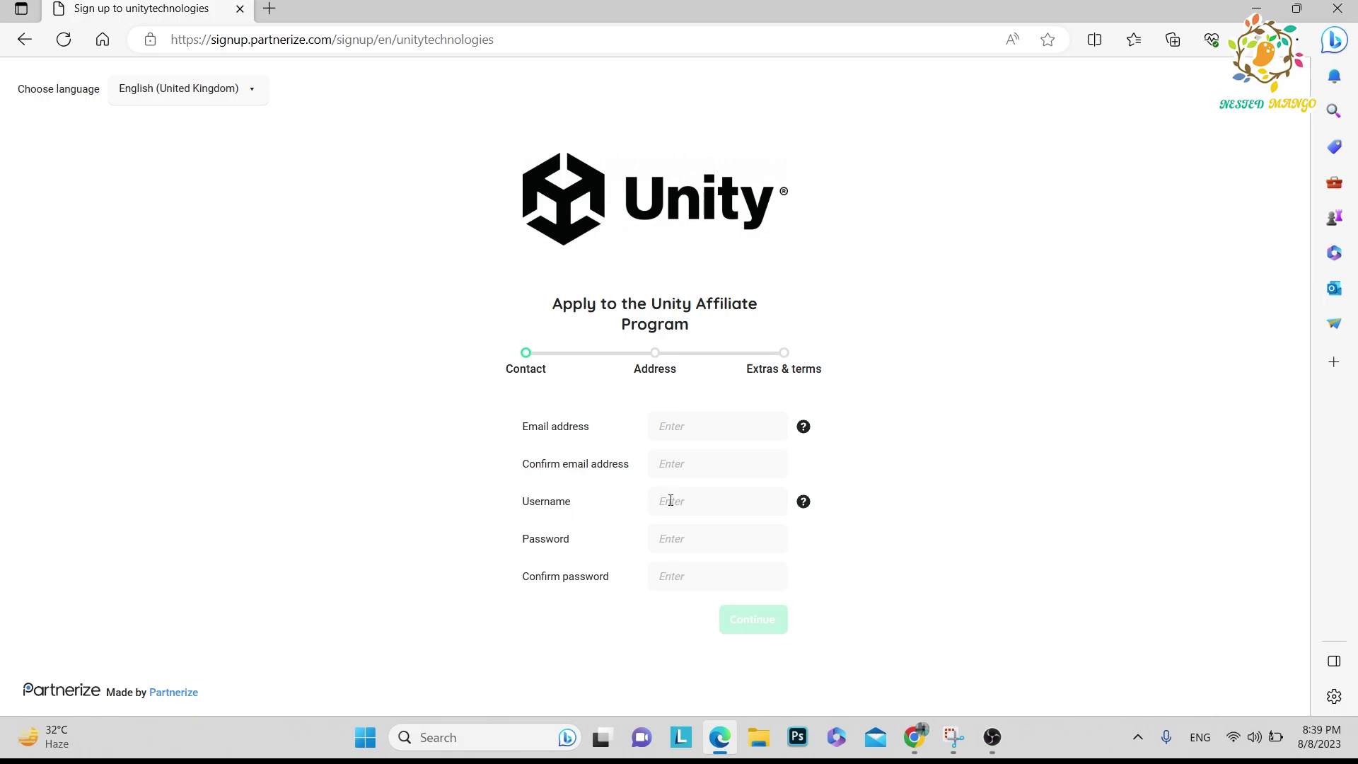
click(665, 499)
Step: Bring up the Partnerize dashboard, briefly revisiting the form's password confirmation field
click(915, 736)
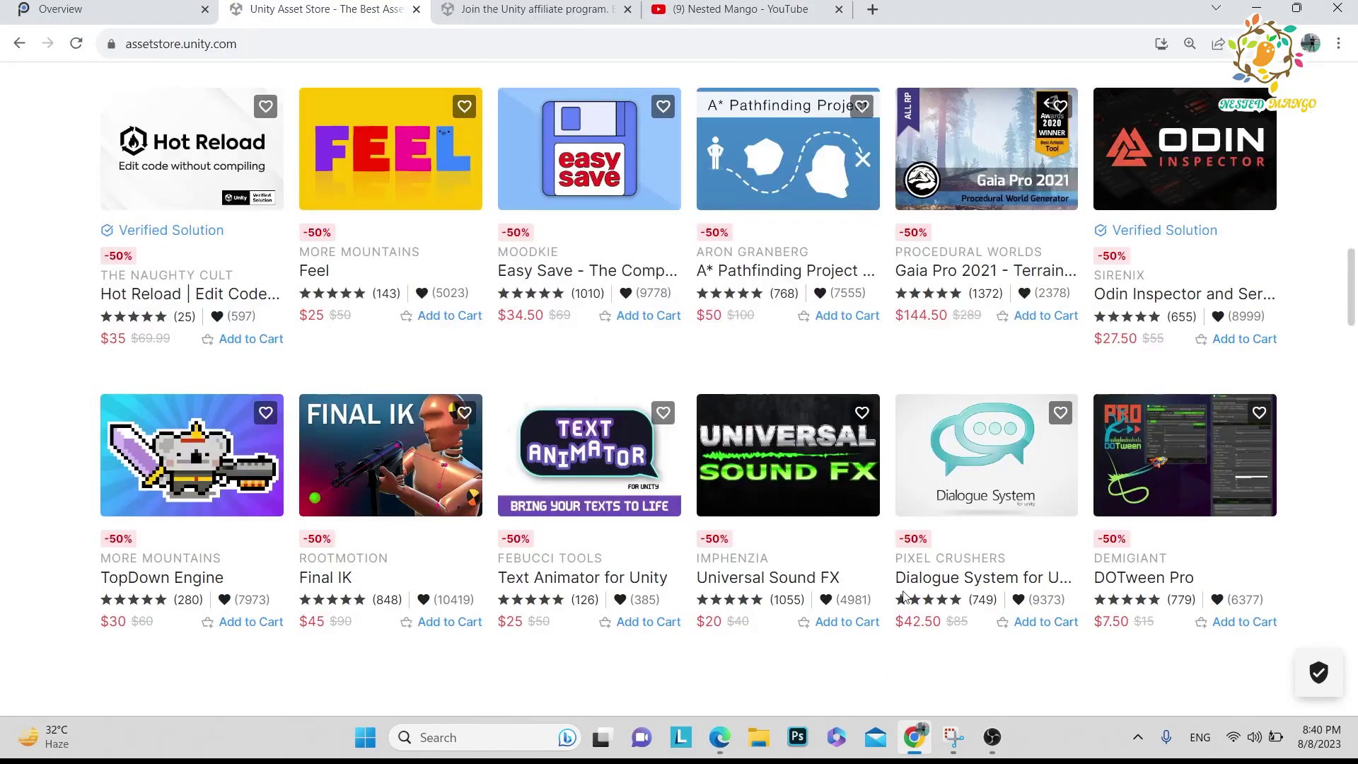
click(84, 22)
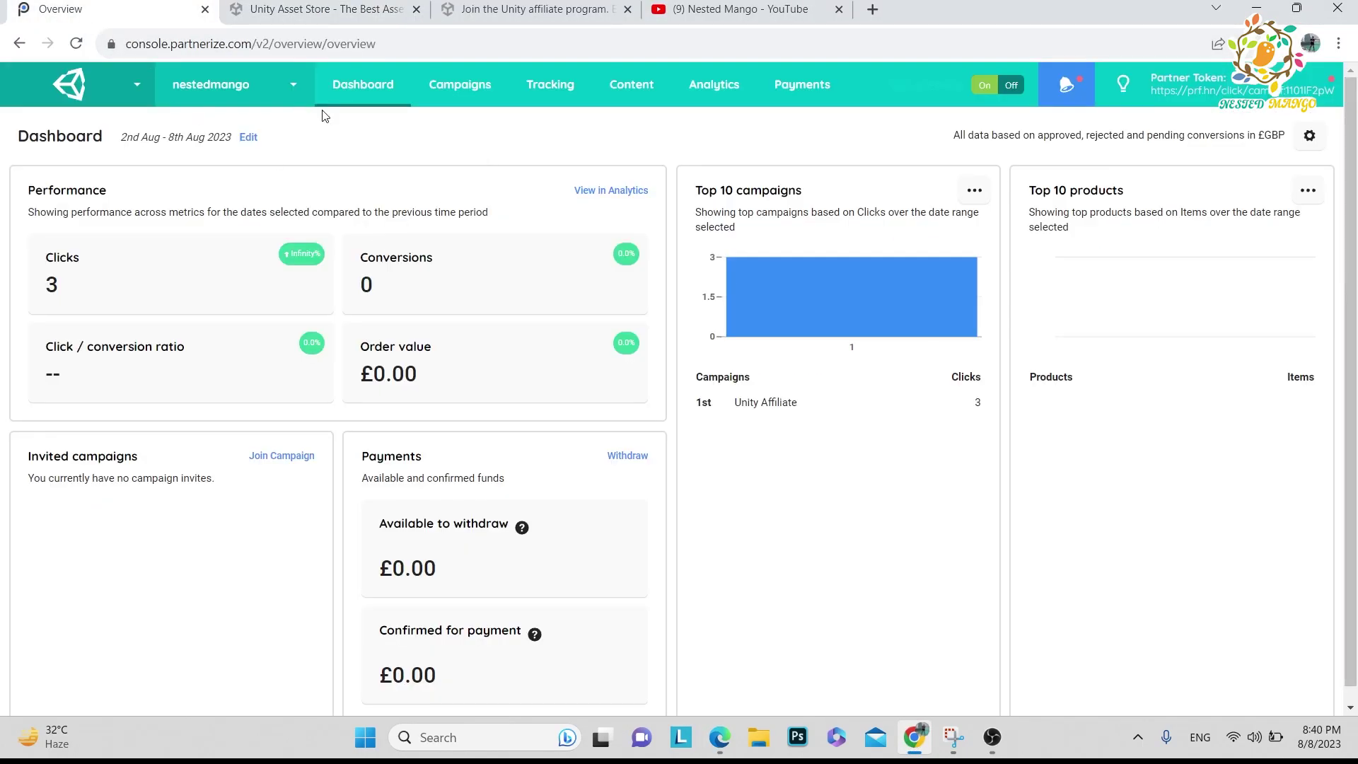
key(alt+Tab)
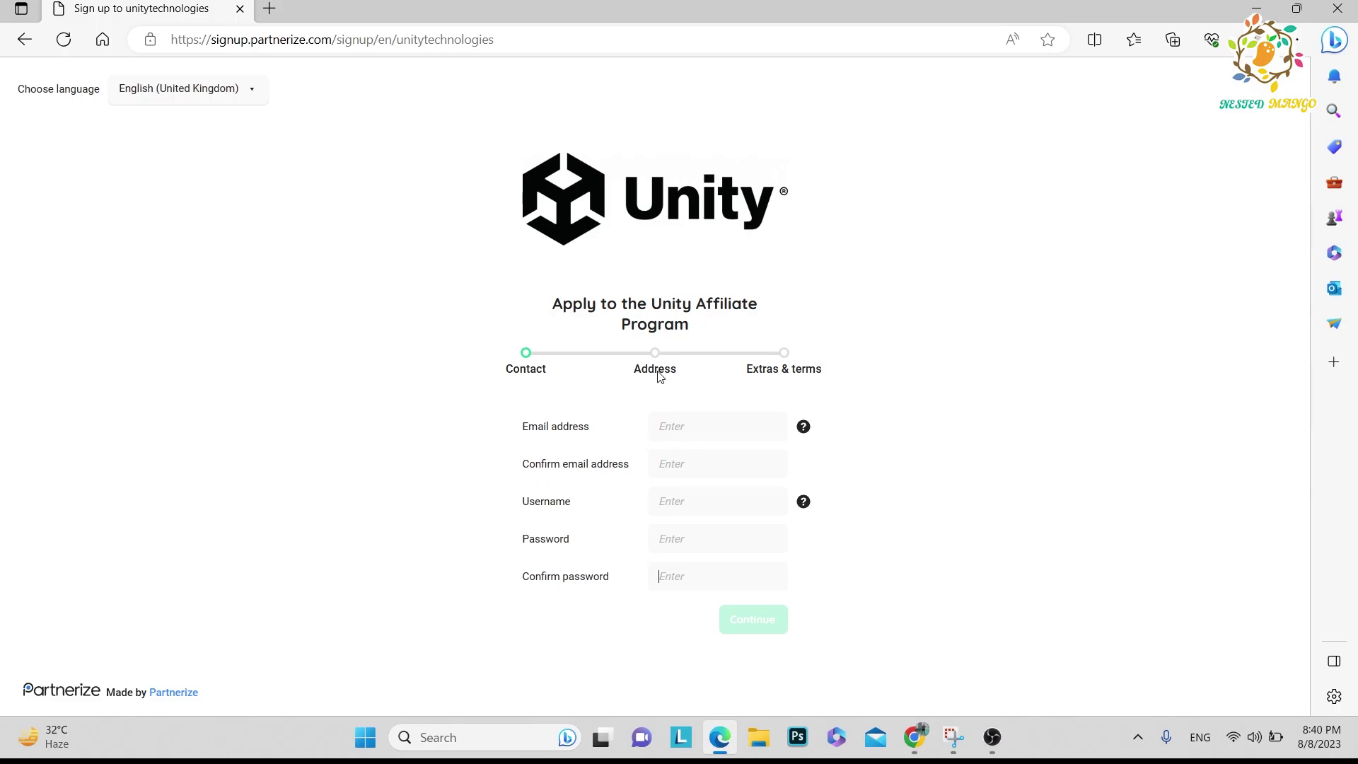
click(734, 574)
key(alt+Tab)
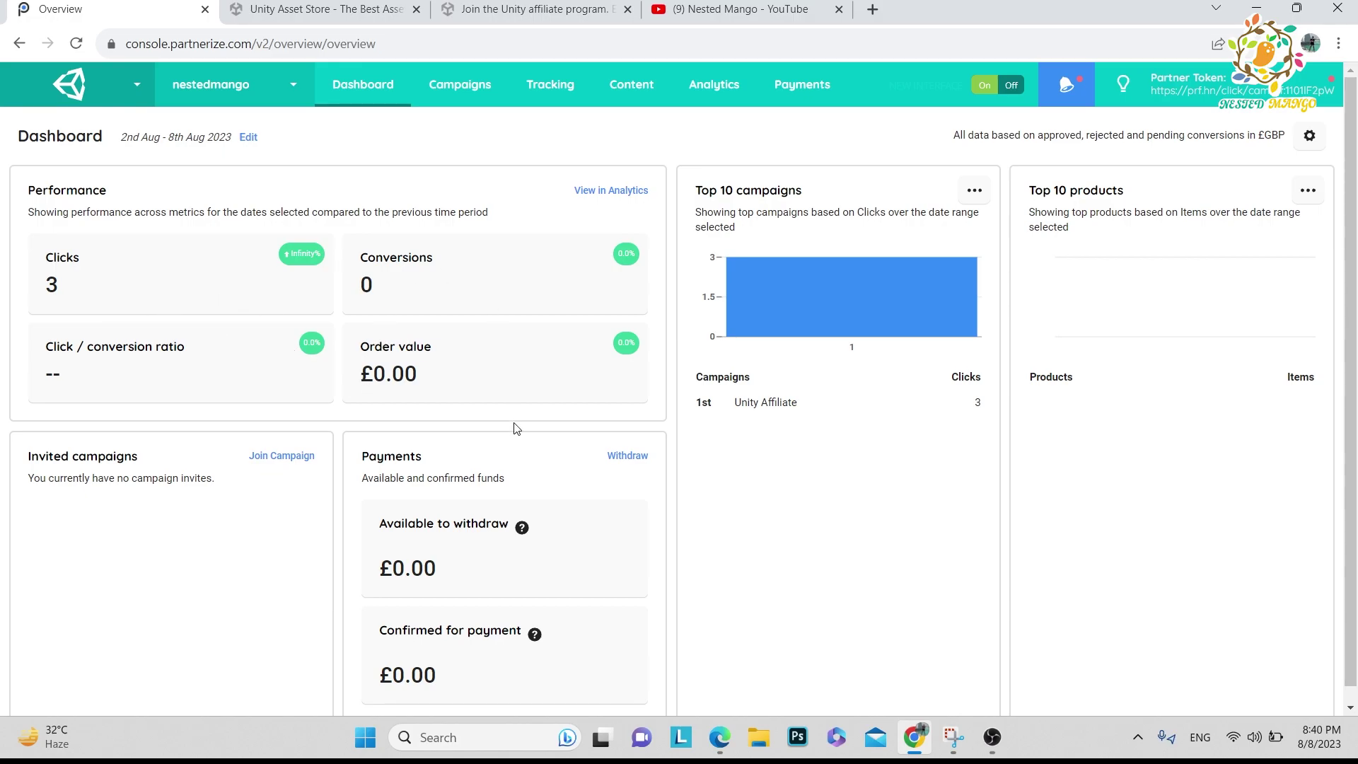
scroll(490, 510, down, 1)
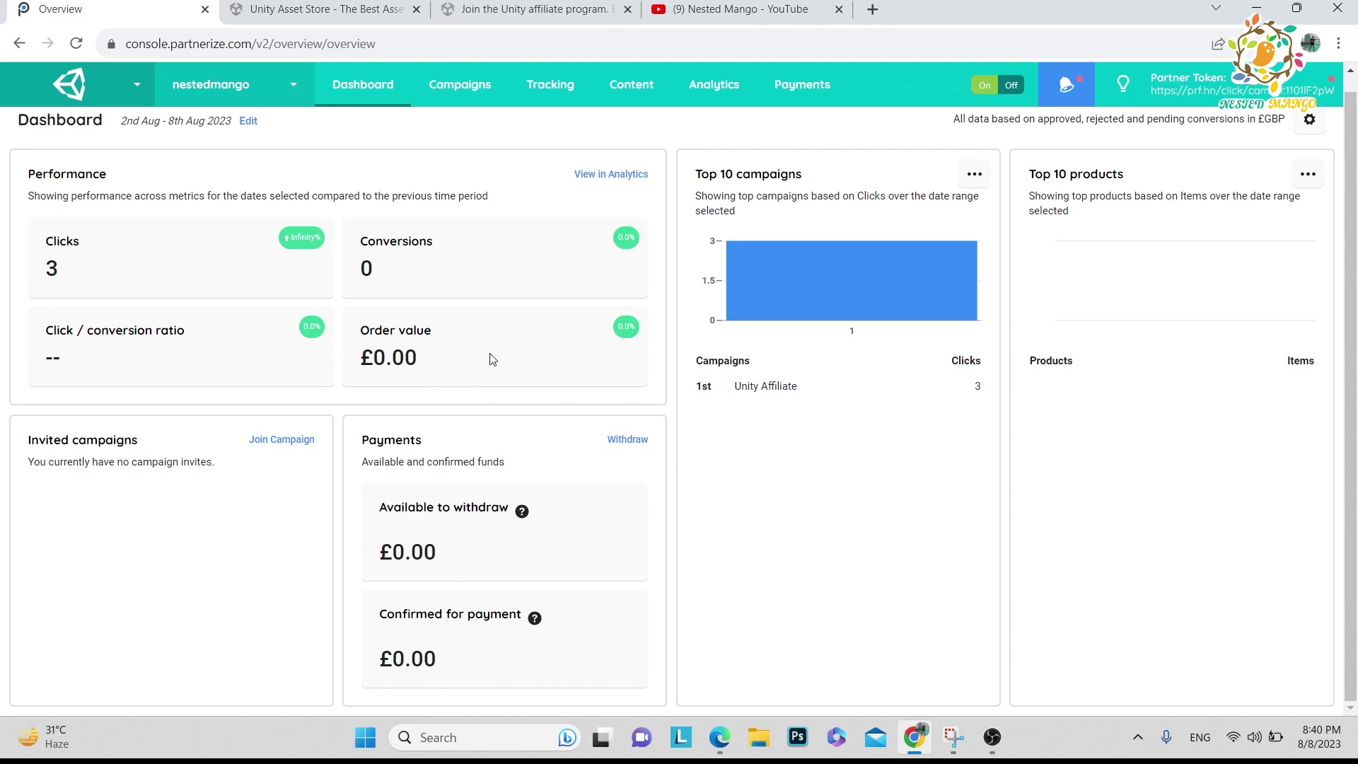
Step: View Payments showing £0.00 pending, approved, confirmed and available, with no records
click(817, 90)
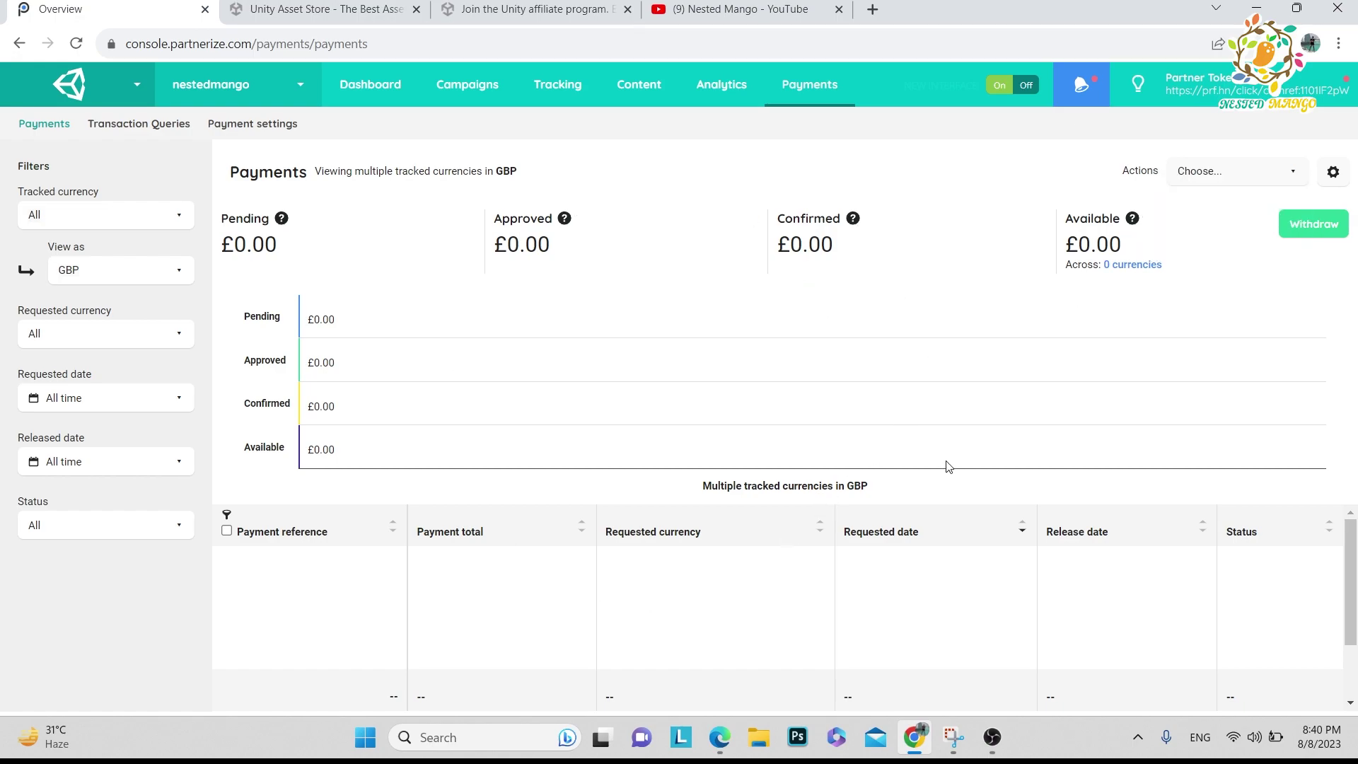
click(269, 126)
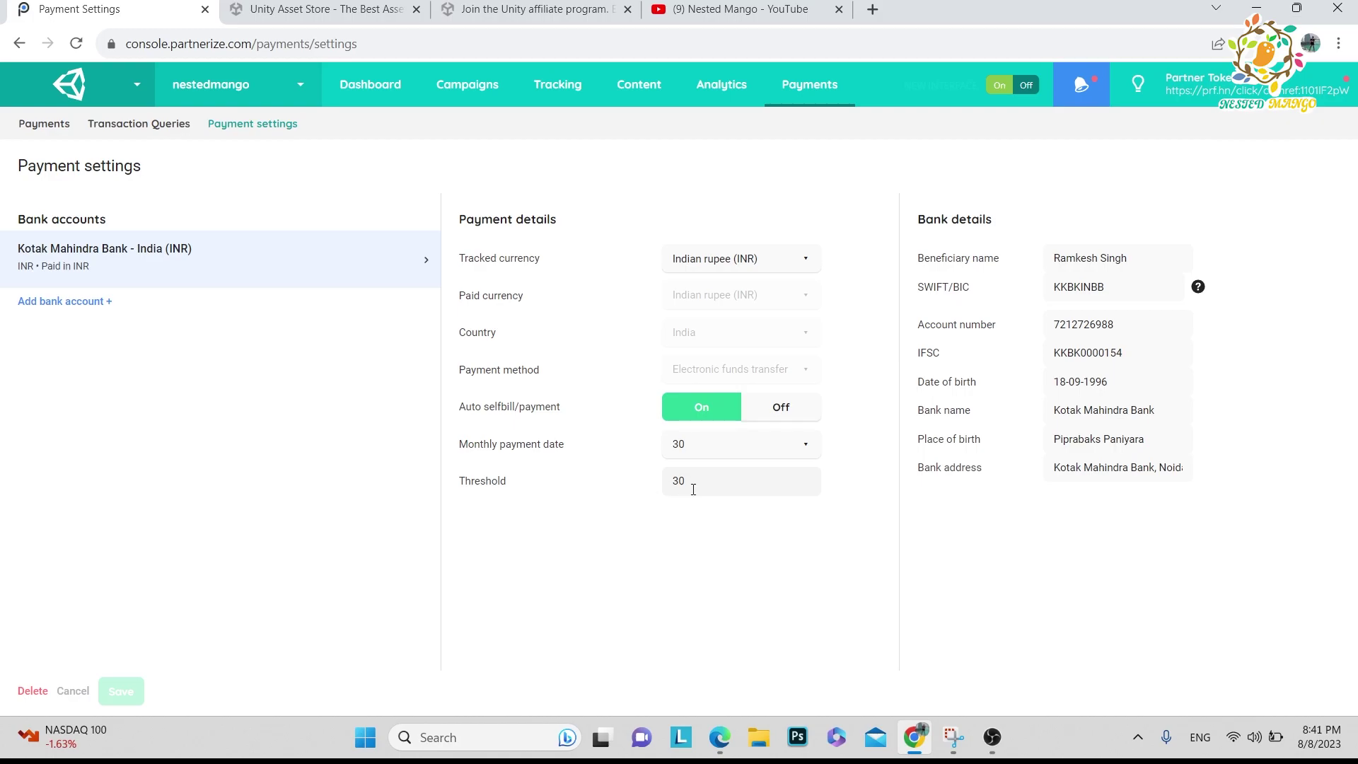
drag(693, 479, 672, 481)
key(shift+Tab)
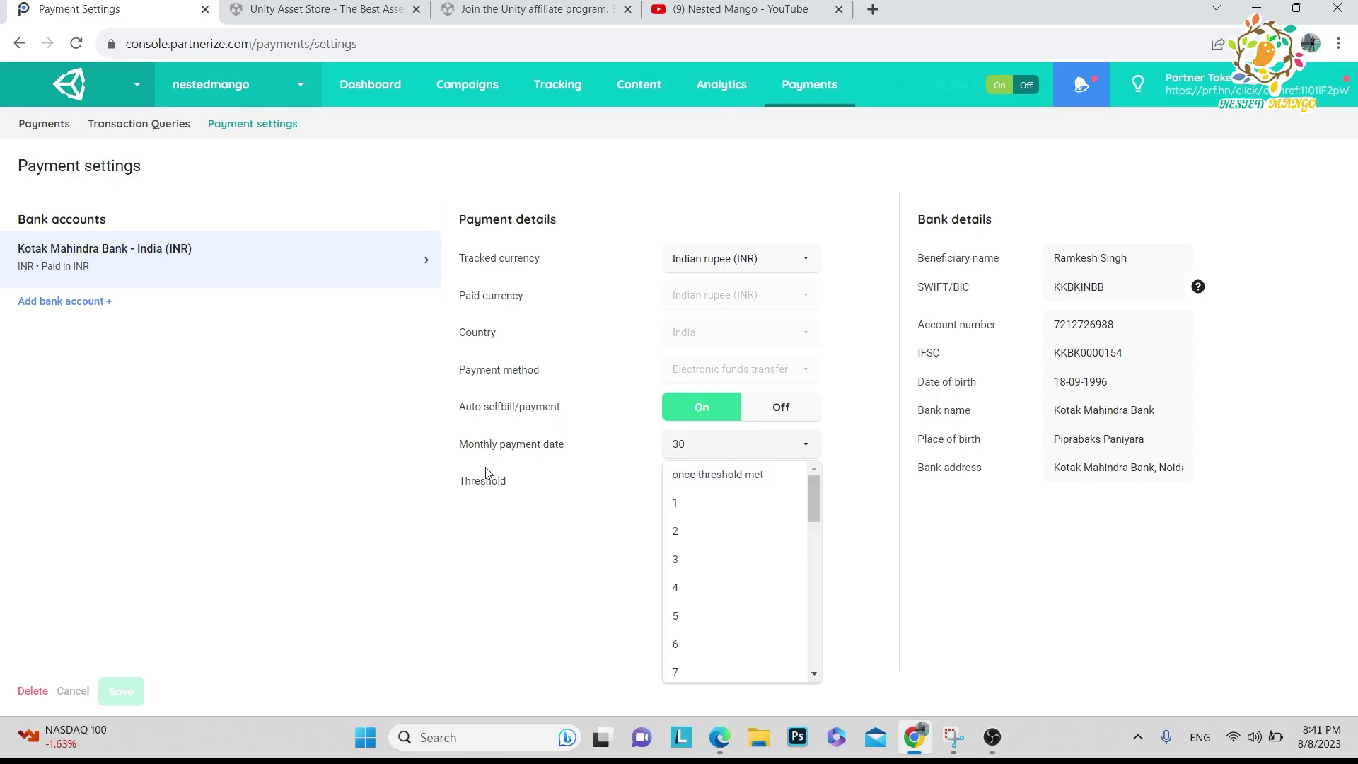
key(Escape)
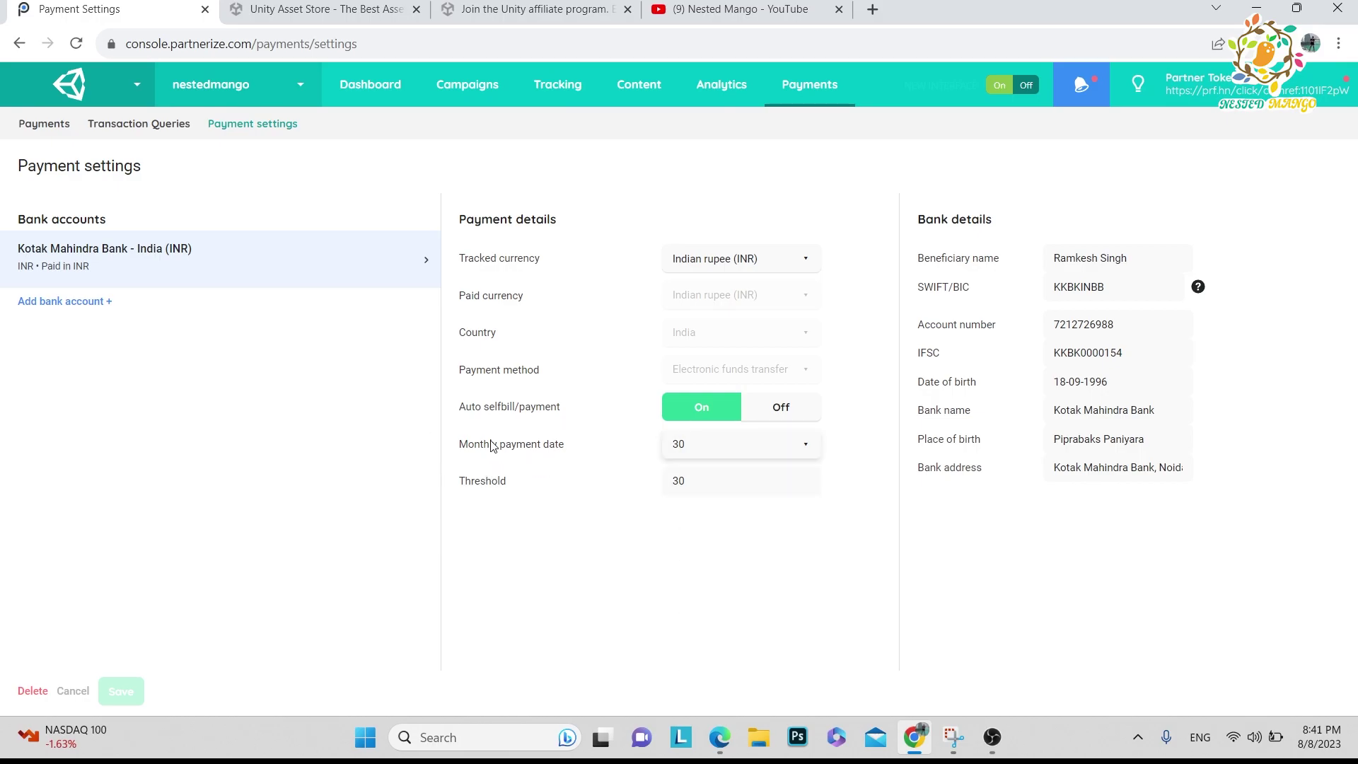
click(564, 446)
Step: Check the Dashboard, the Join campaigns and Your campaigns tabs, then reach Create tracking link
click(369, 87)
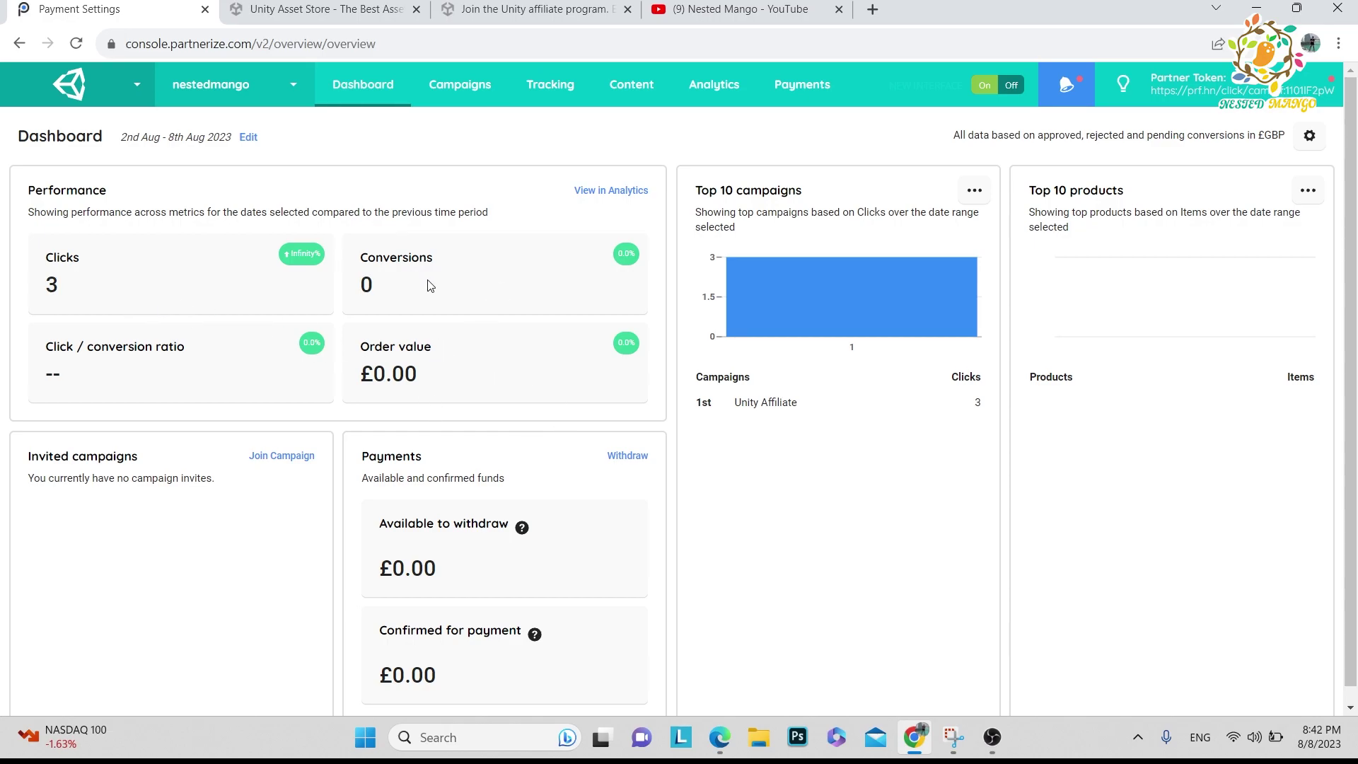
click(476, 96)
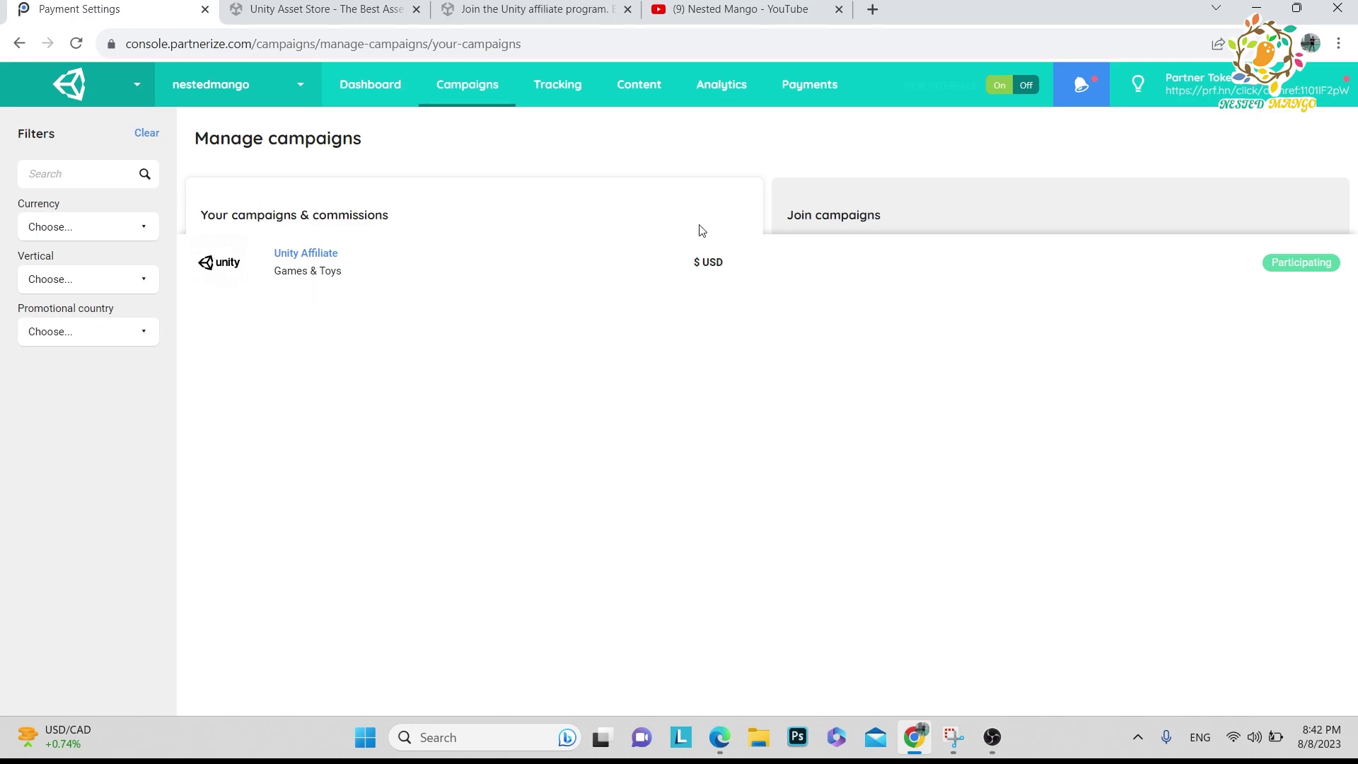
click(854, 224)
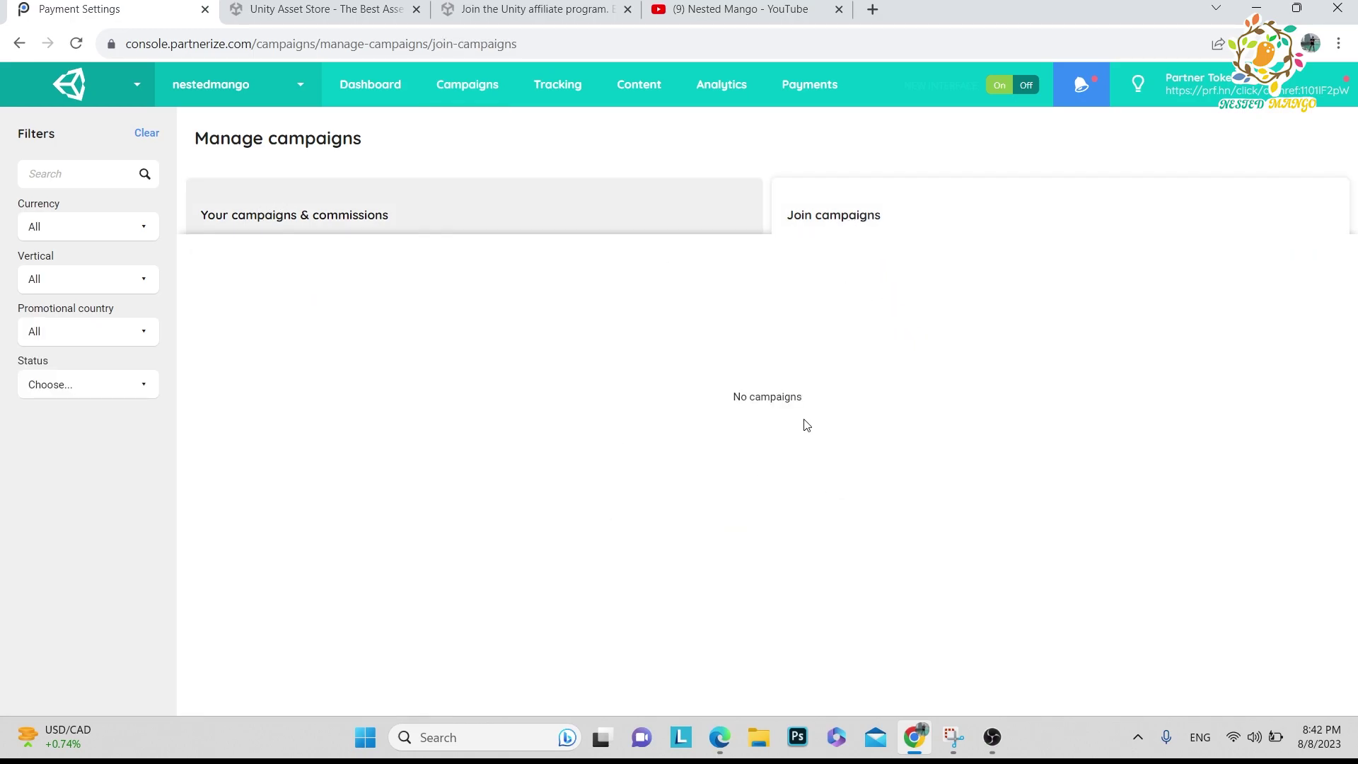
click(358, 225)
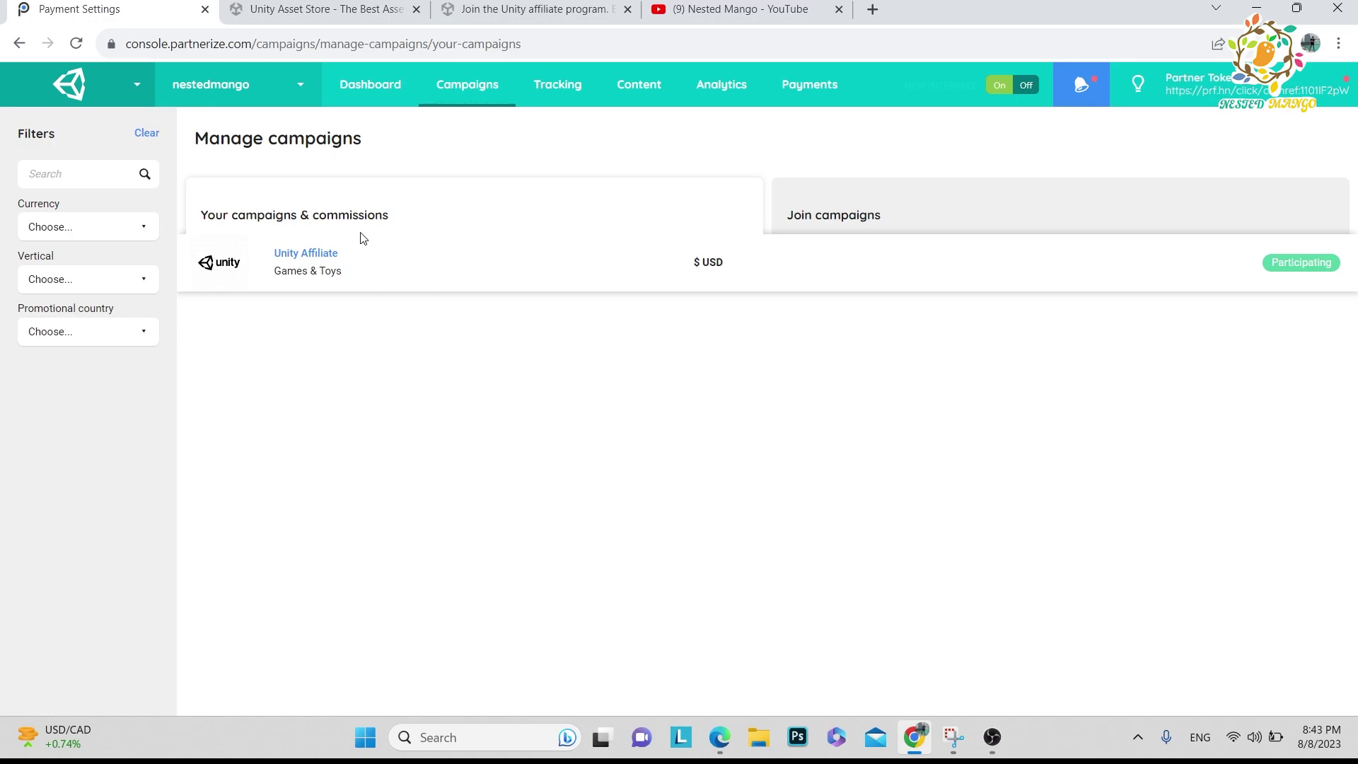
click(563, 94)
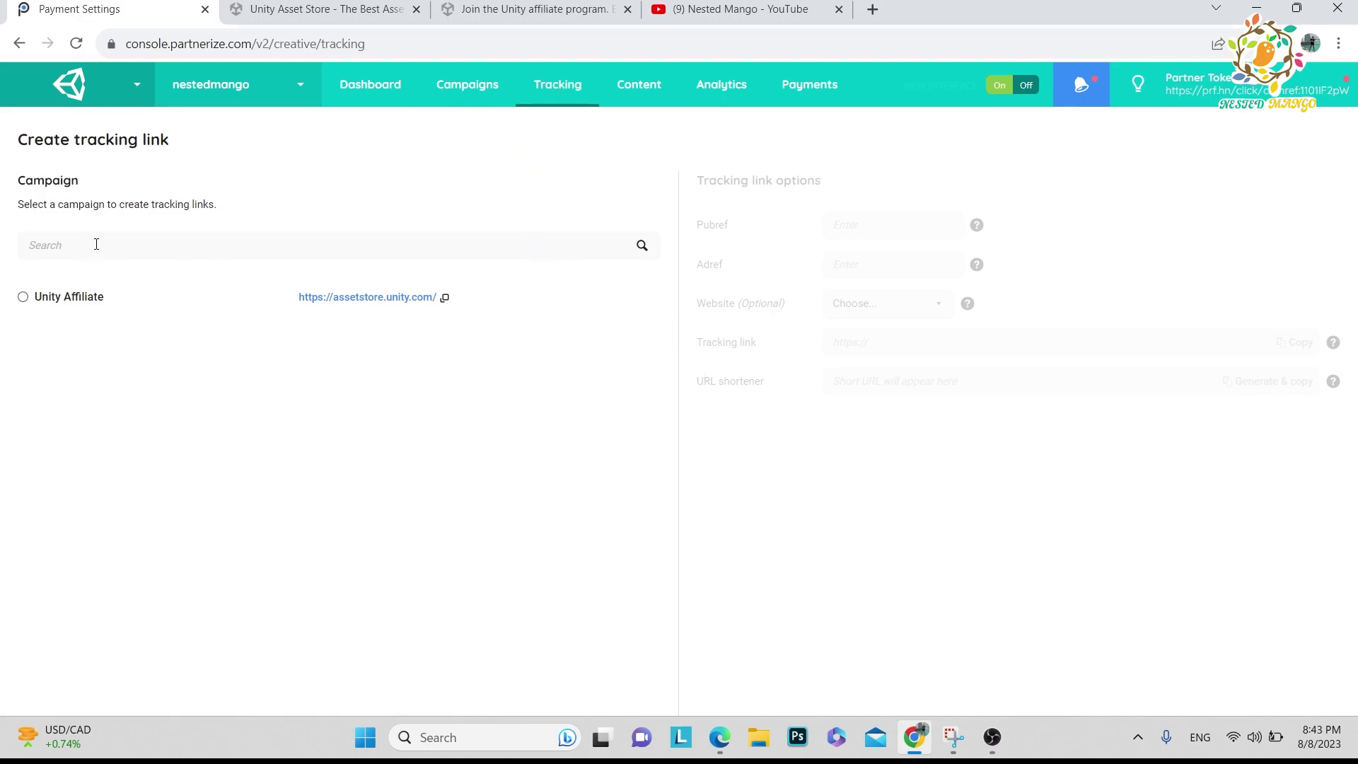
Step: Select the Unity Affiliate campaign and check the Website dropdown without choosing a site
click(23, 297)
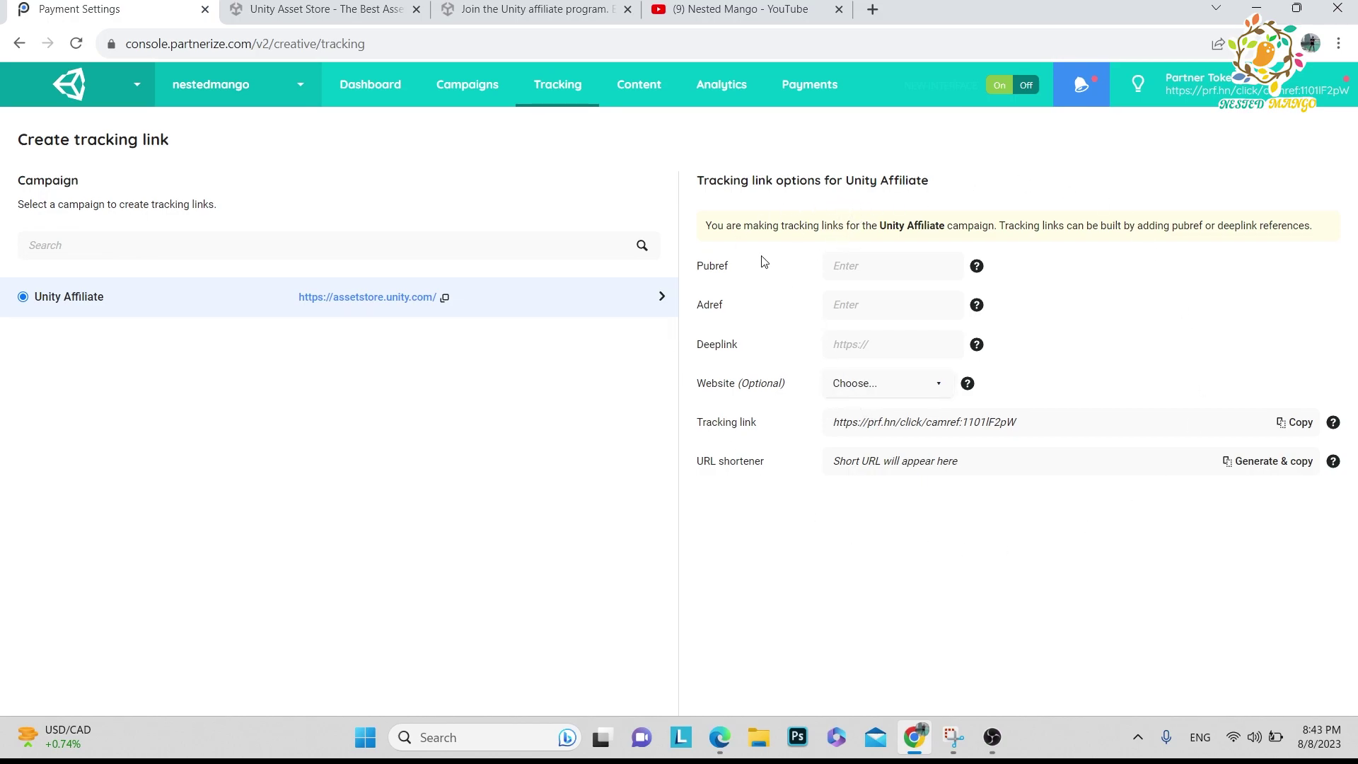
drag(744, 227, 968, 239)
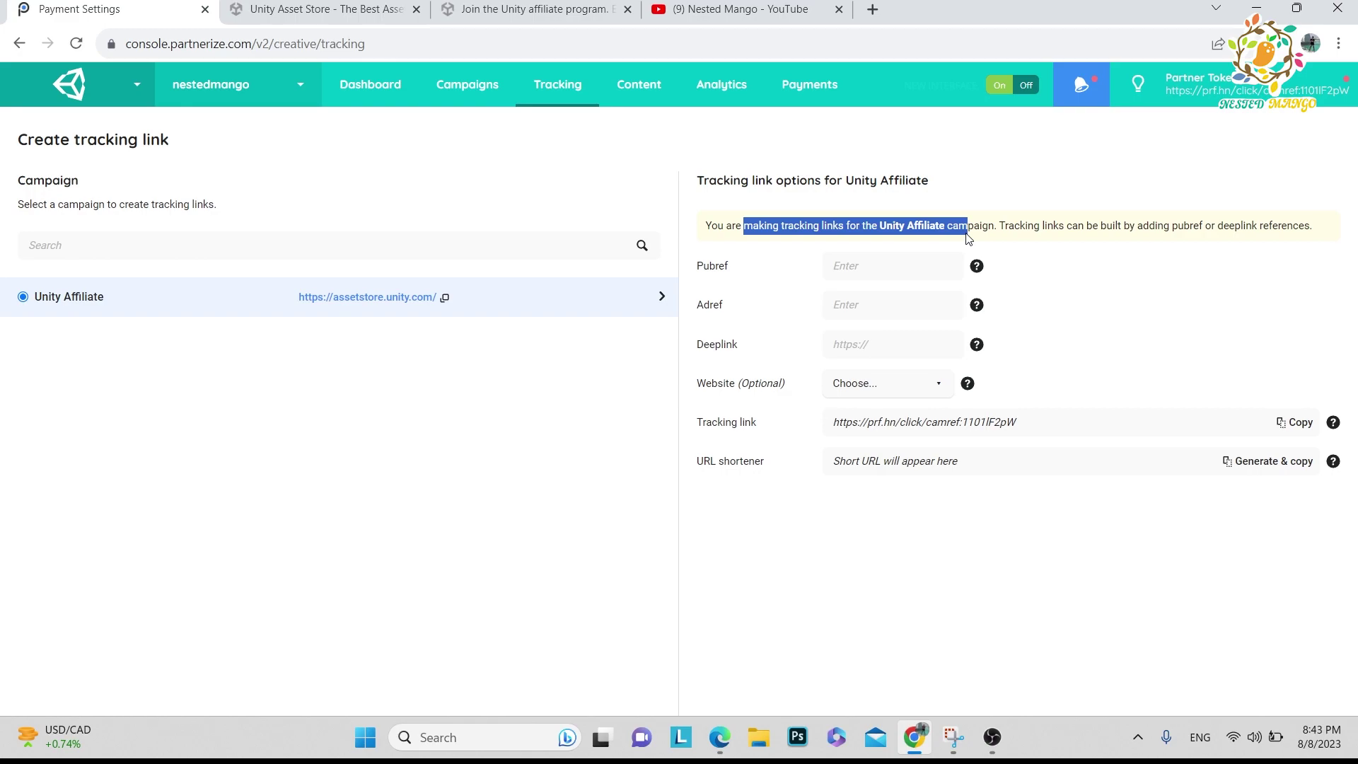
click(1033, 227)
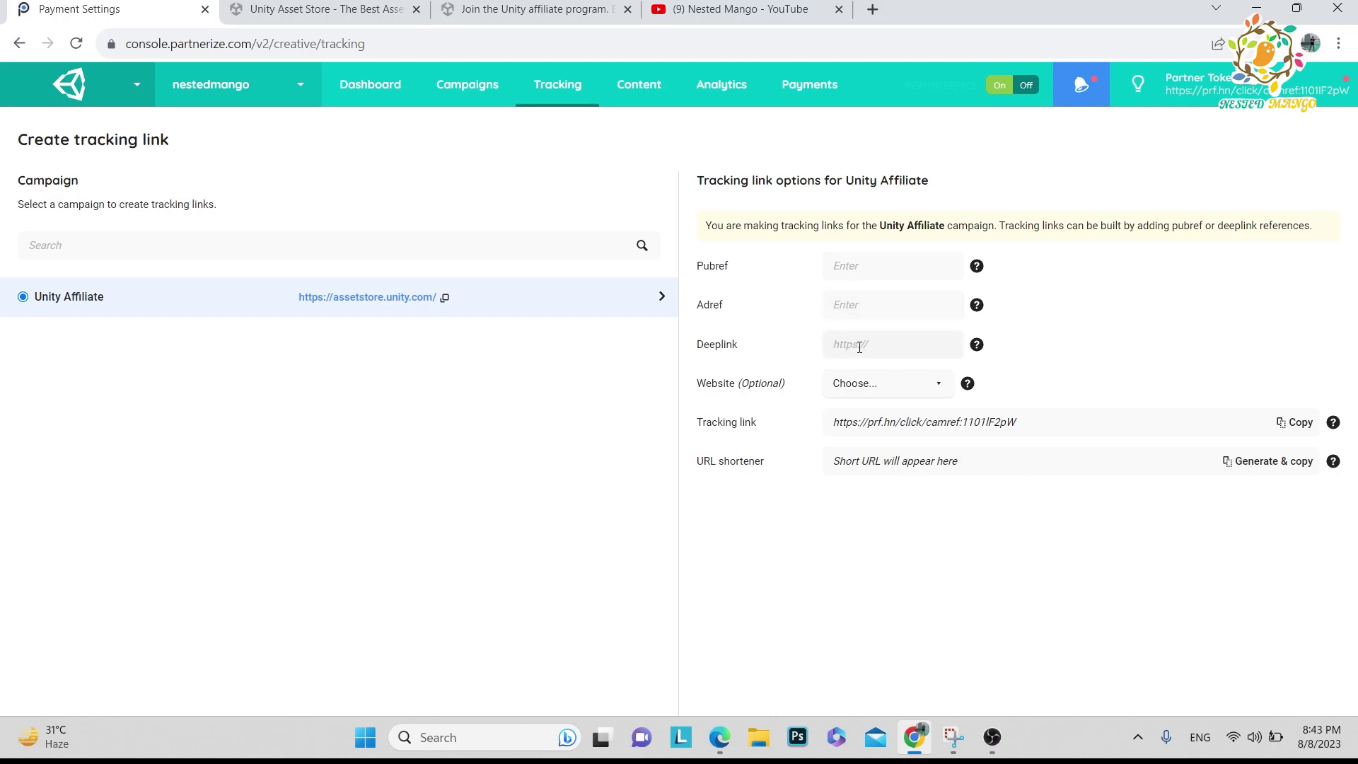
click(839, 390)
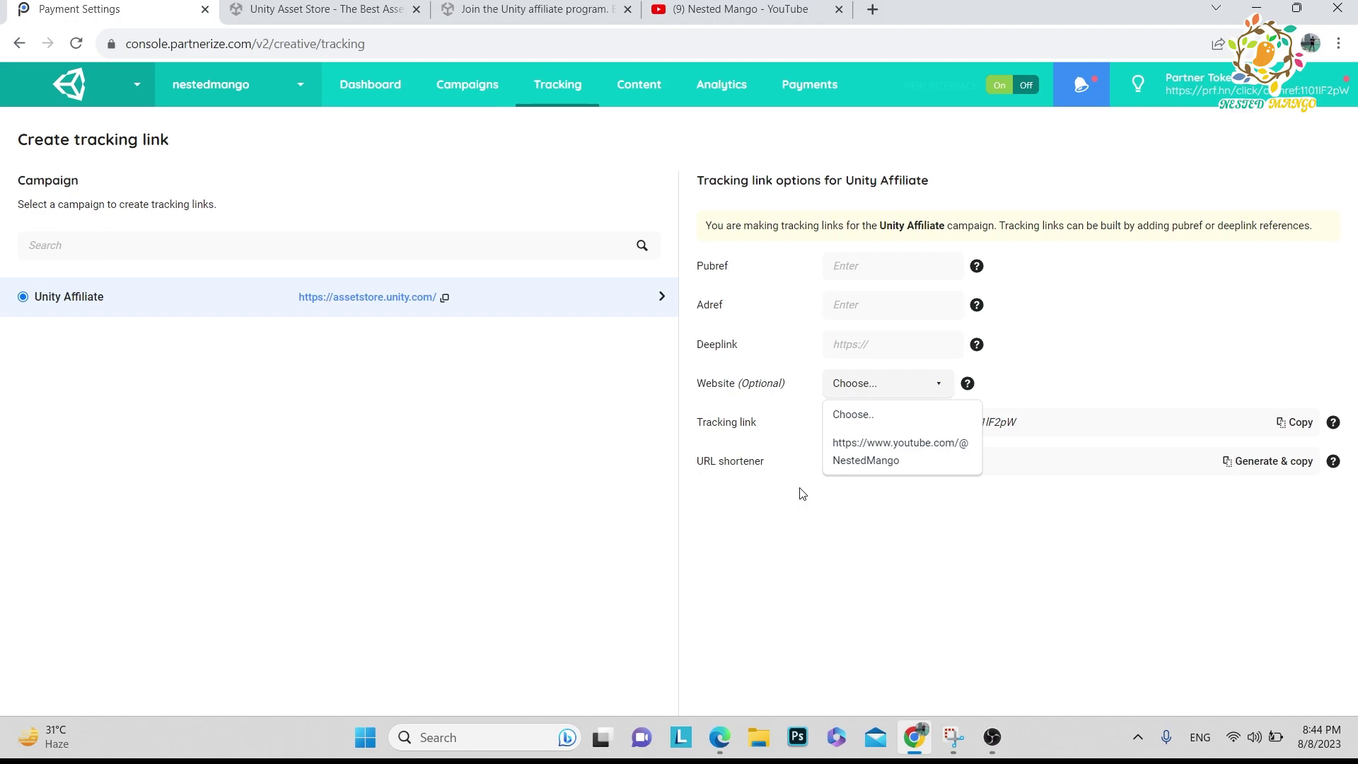
click(785, 421)
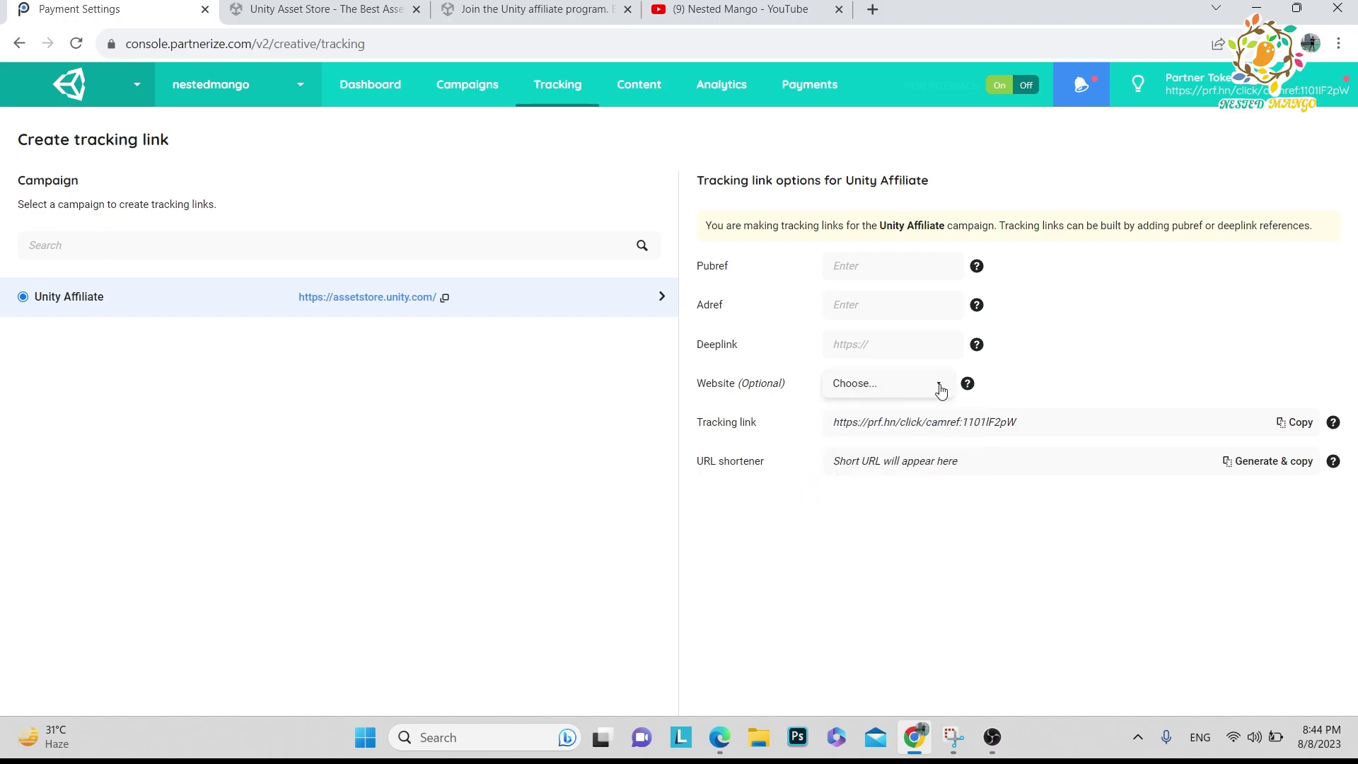
mouse_move(971, 388)
Step: Open the Final IK asset page, copy its URL, and return to the Partnerize tab
click(326, 9)
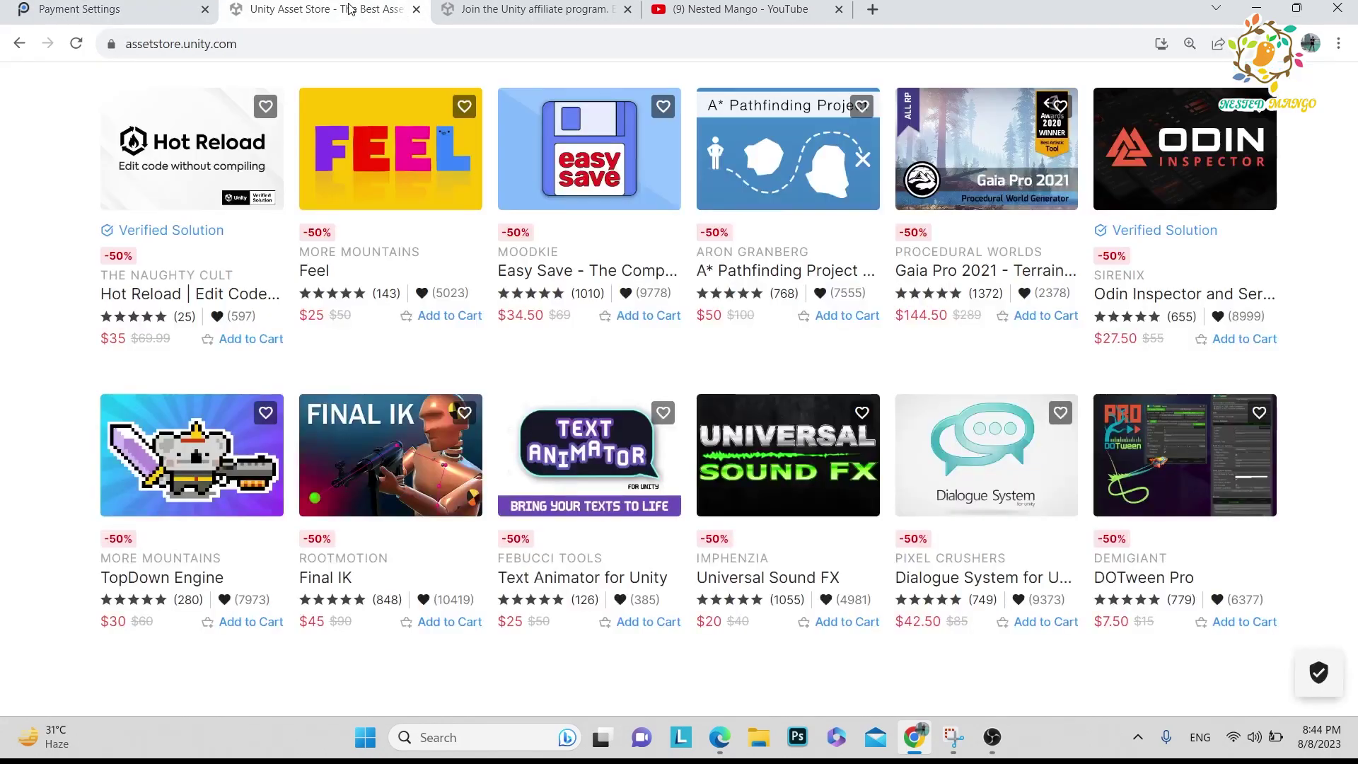
mouse_move(386, 293)
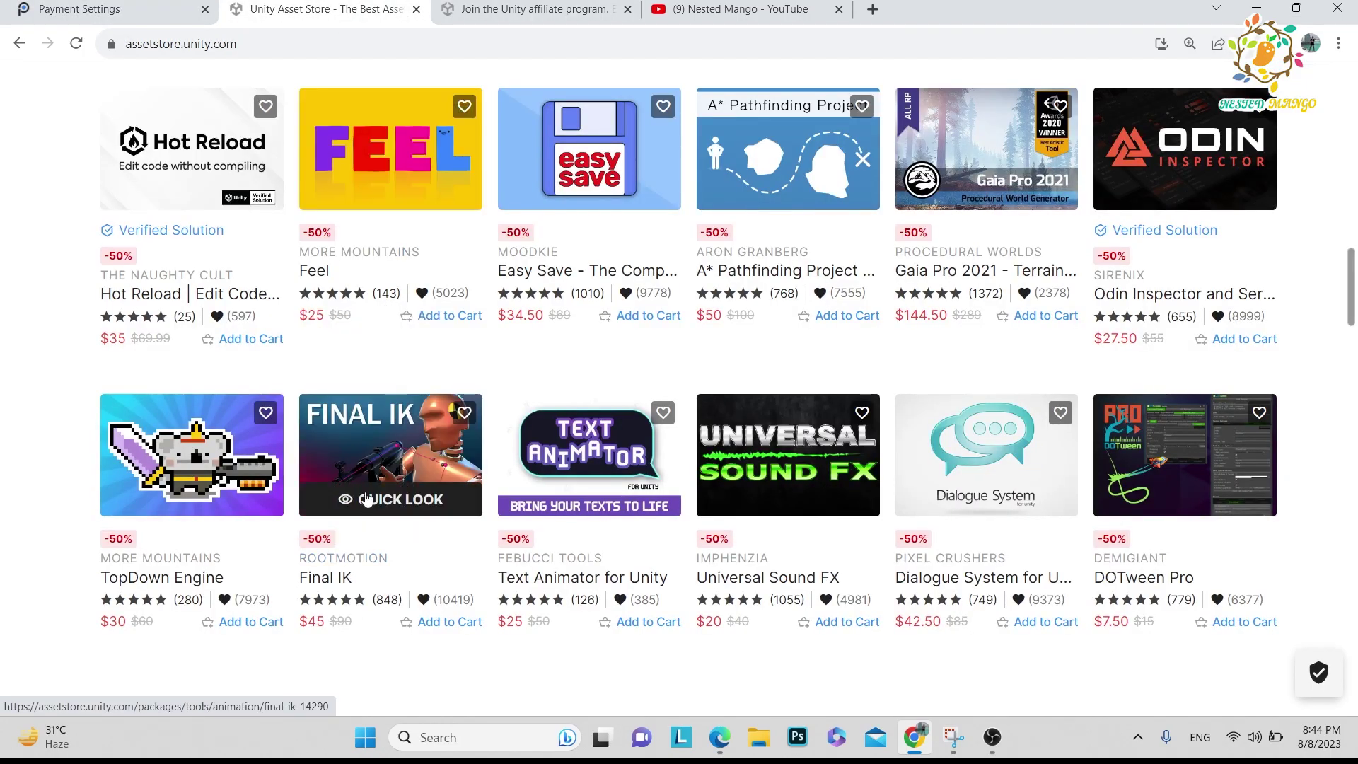
click(365, 478)
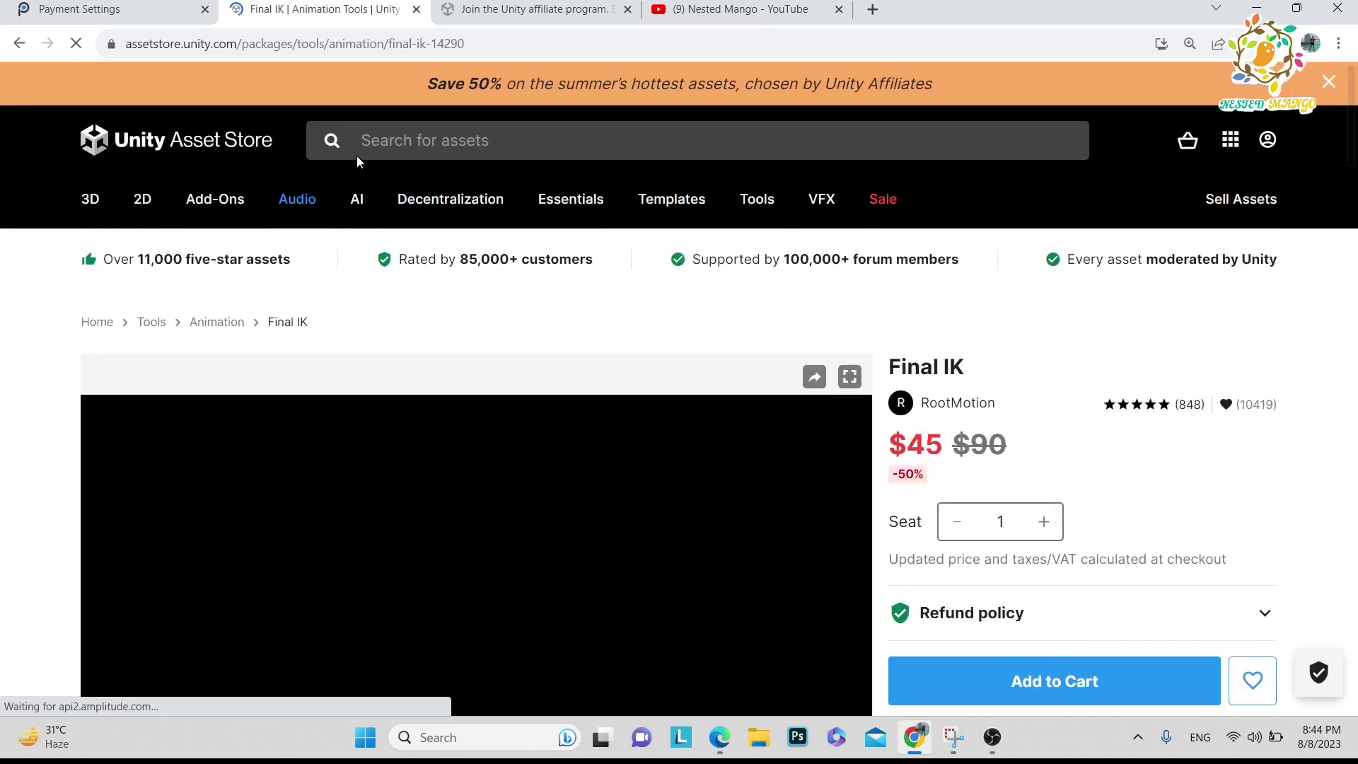
click(394, 43)
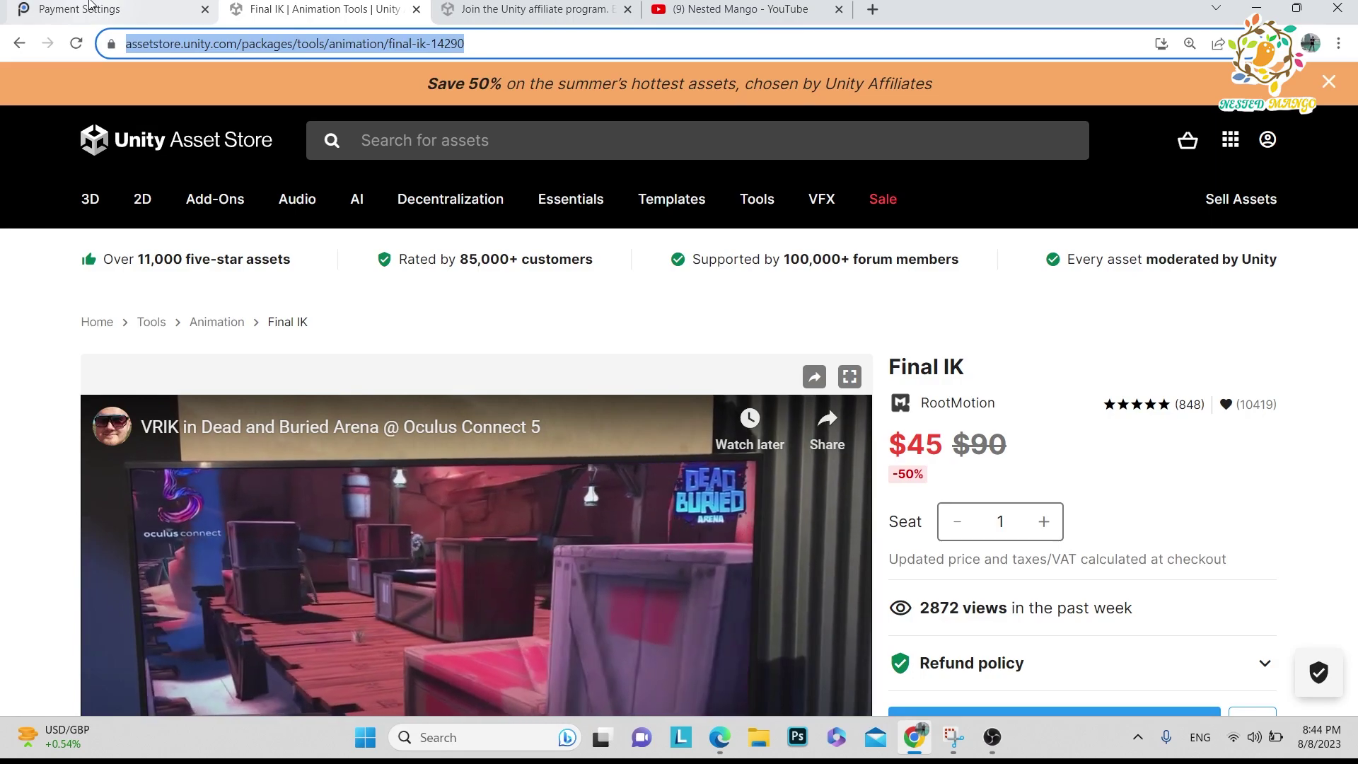
click(141, 9)
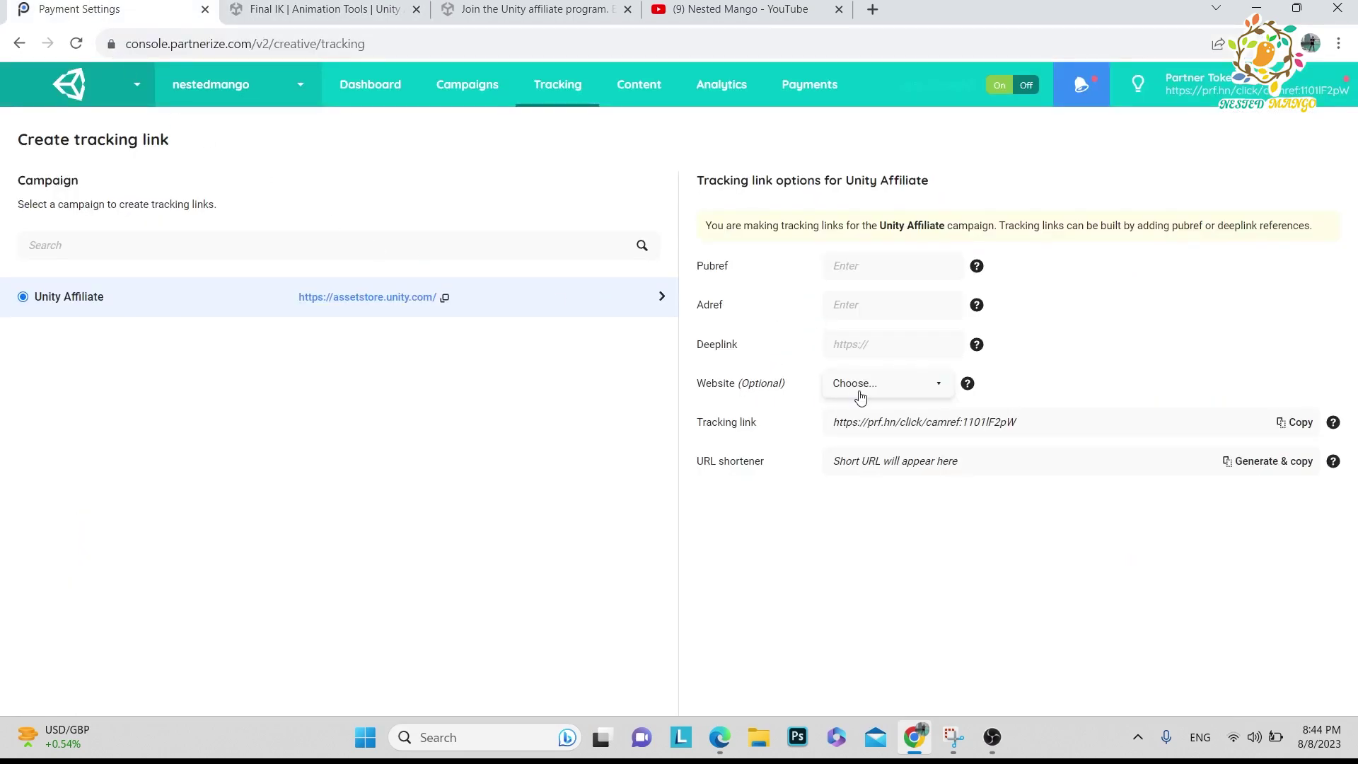
Step: Paste the Final IK URL as deeplink, generate a short link and save it on Notepad++ line 3
key(ctrl+v)
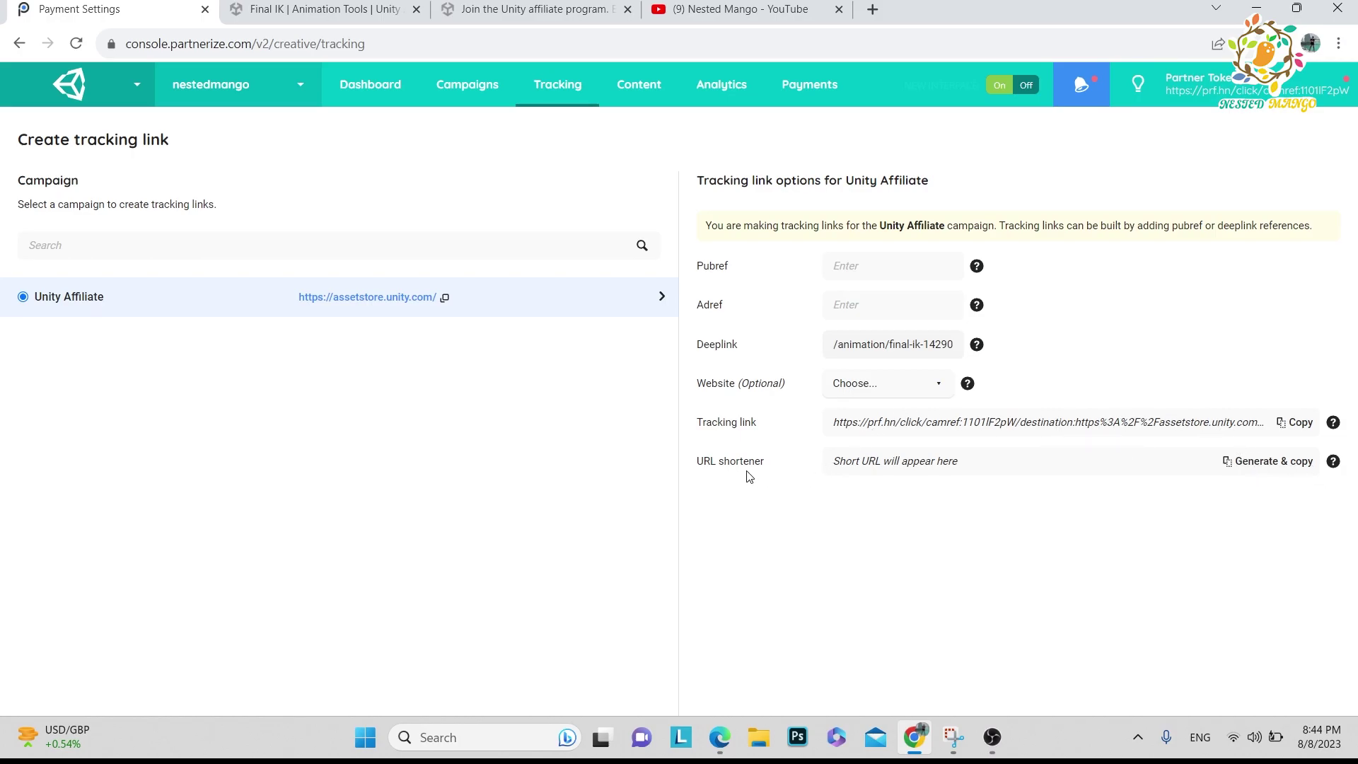
click(1255, 469)
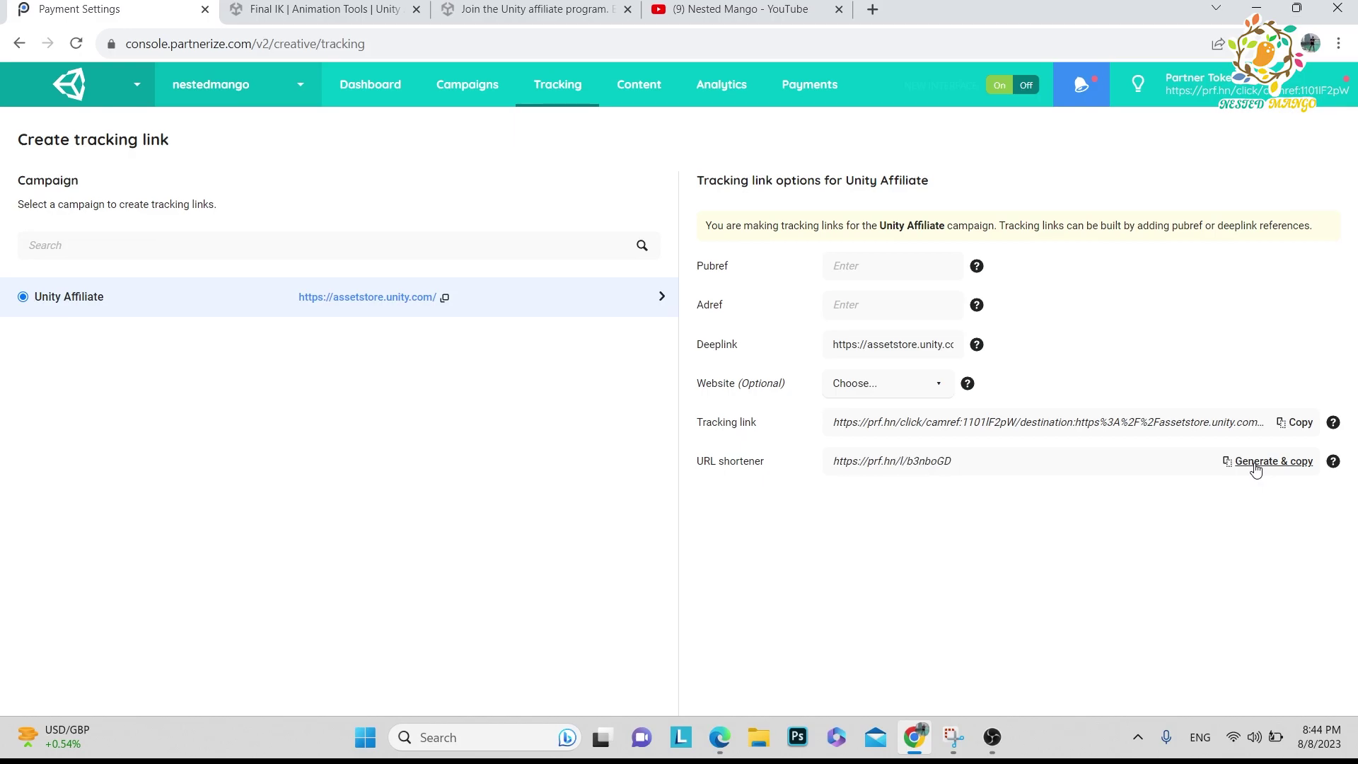
click(1255, 468)
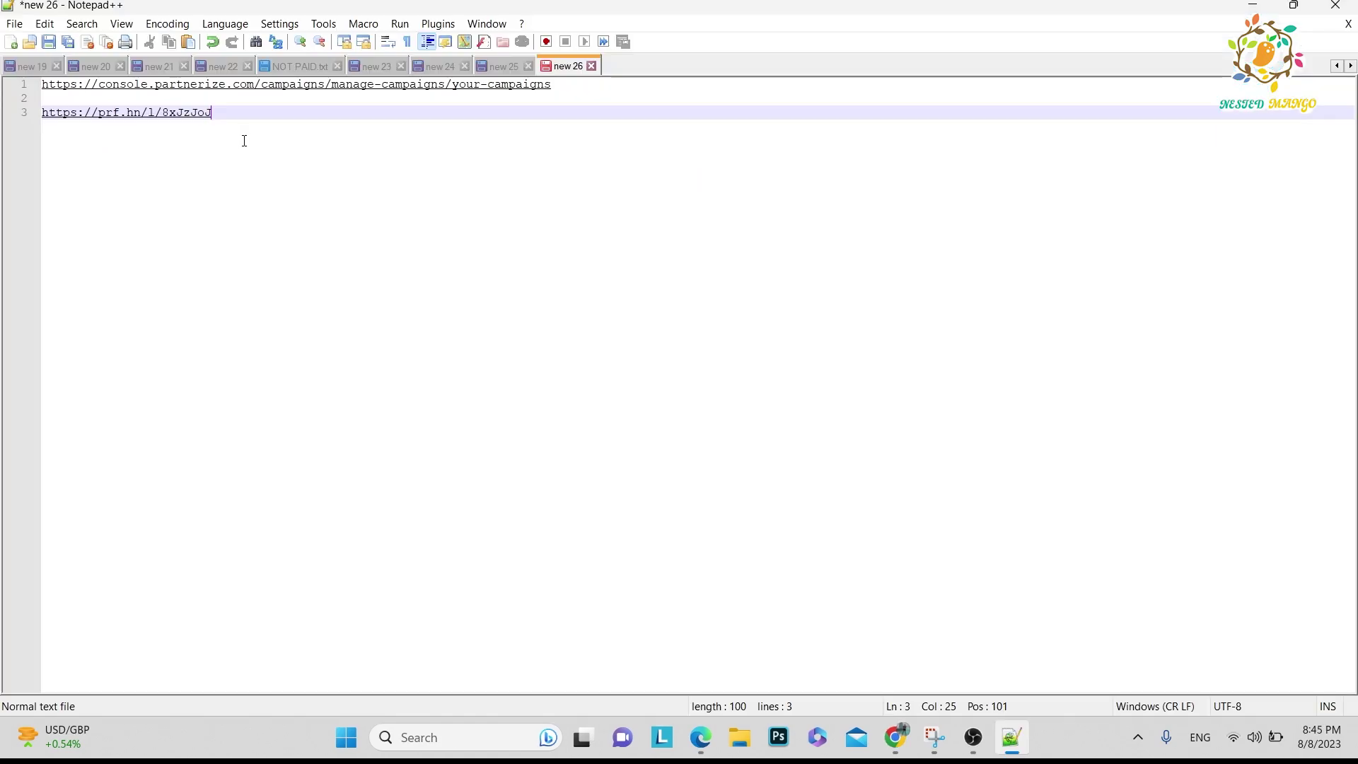
drag(220, 121, 41, 116)
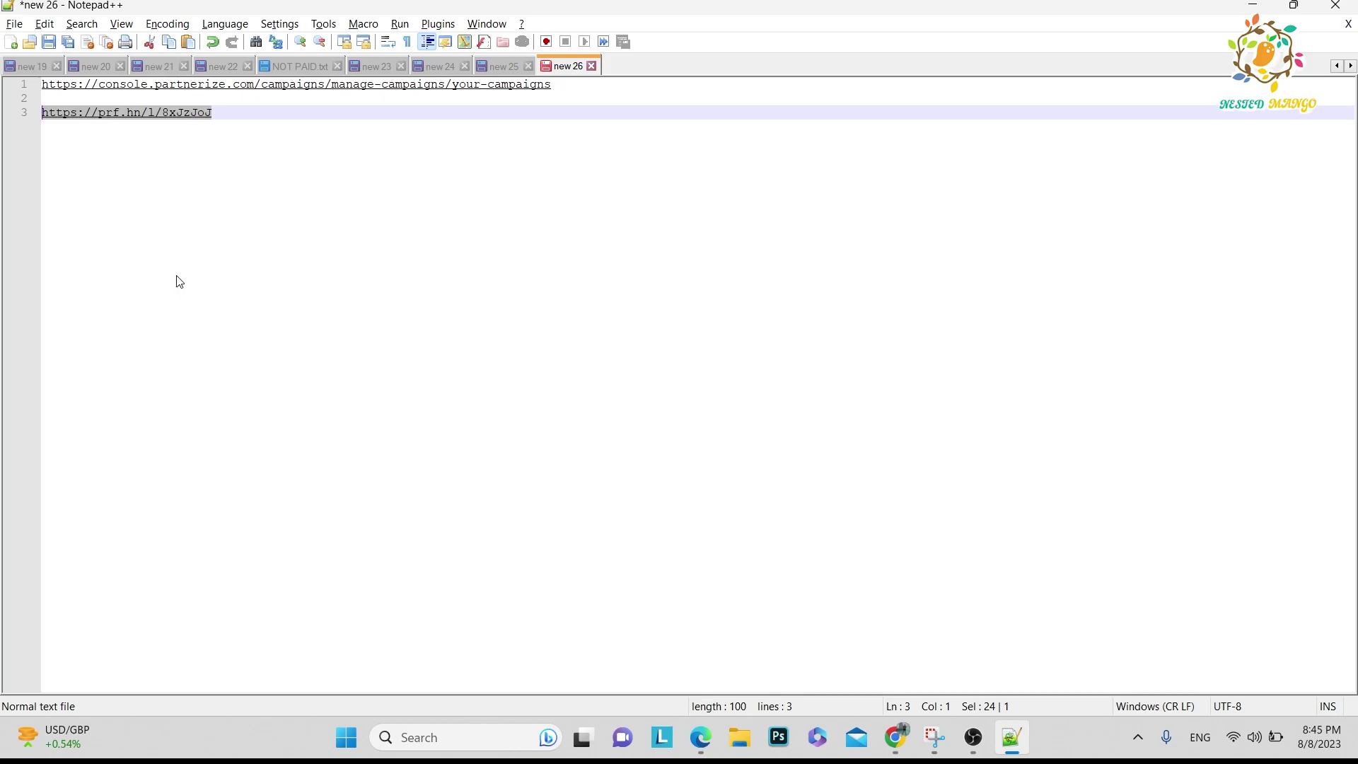
key(alt+Tab)
Step: Scroll through the Final IK store page, then go back to Partnerize's tracking link tab
click(334, 10)
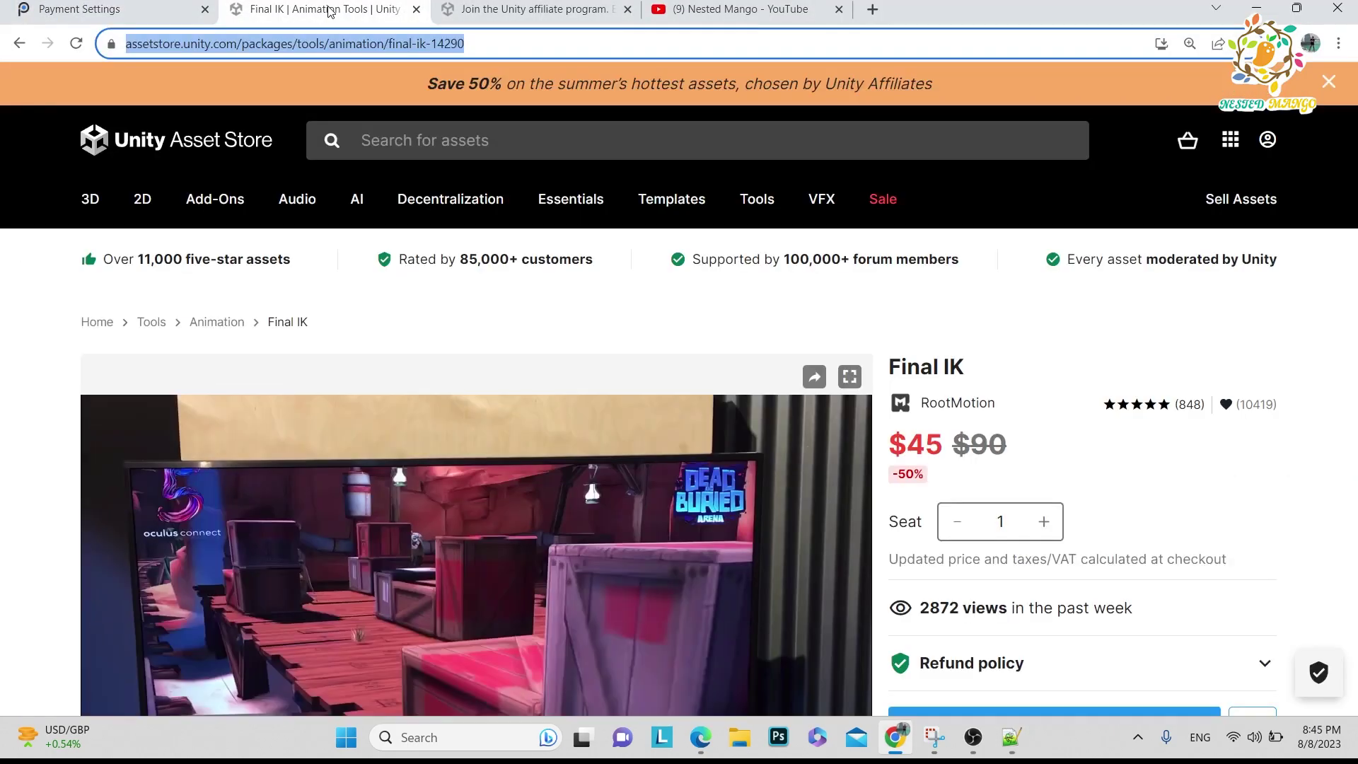
scroll(436, 439, down, 4)
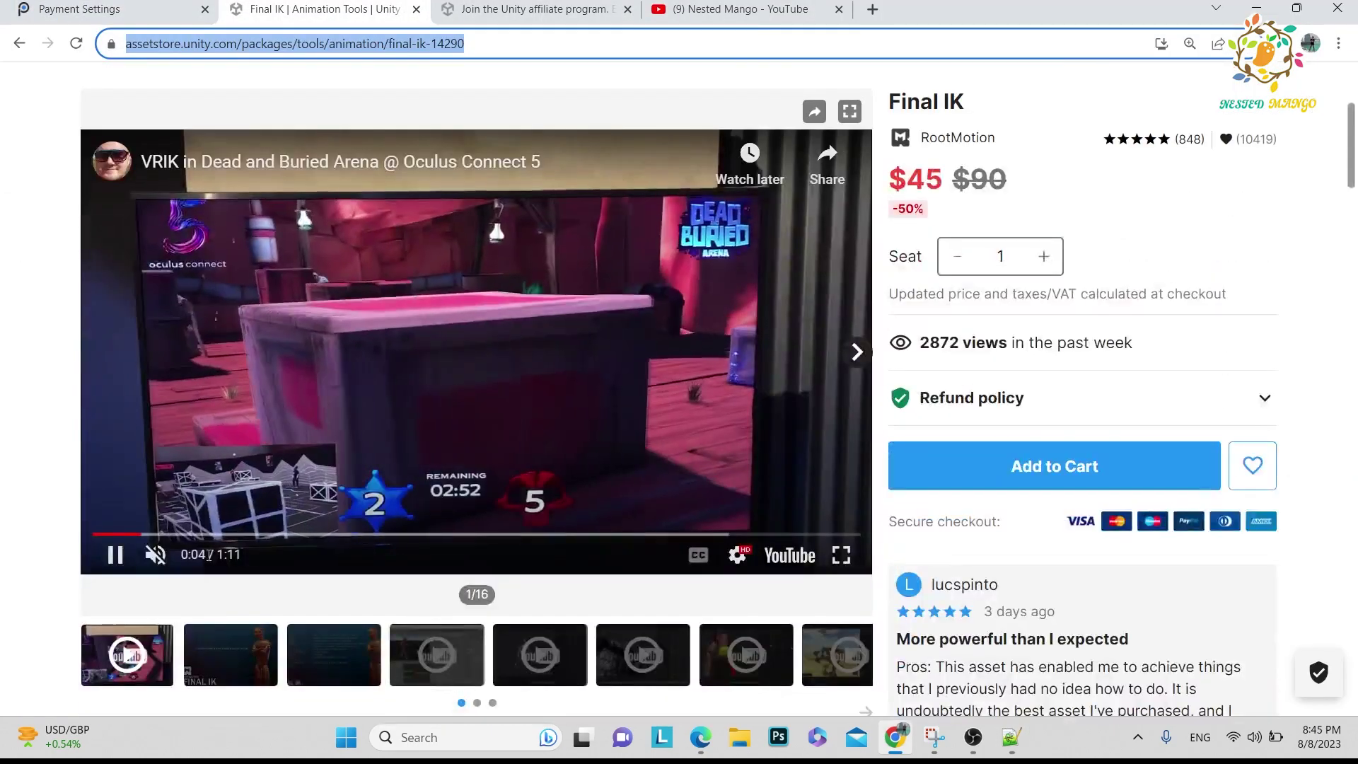
click(113, 10)
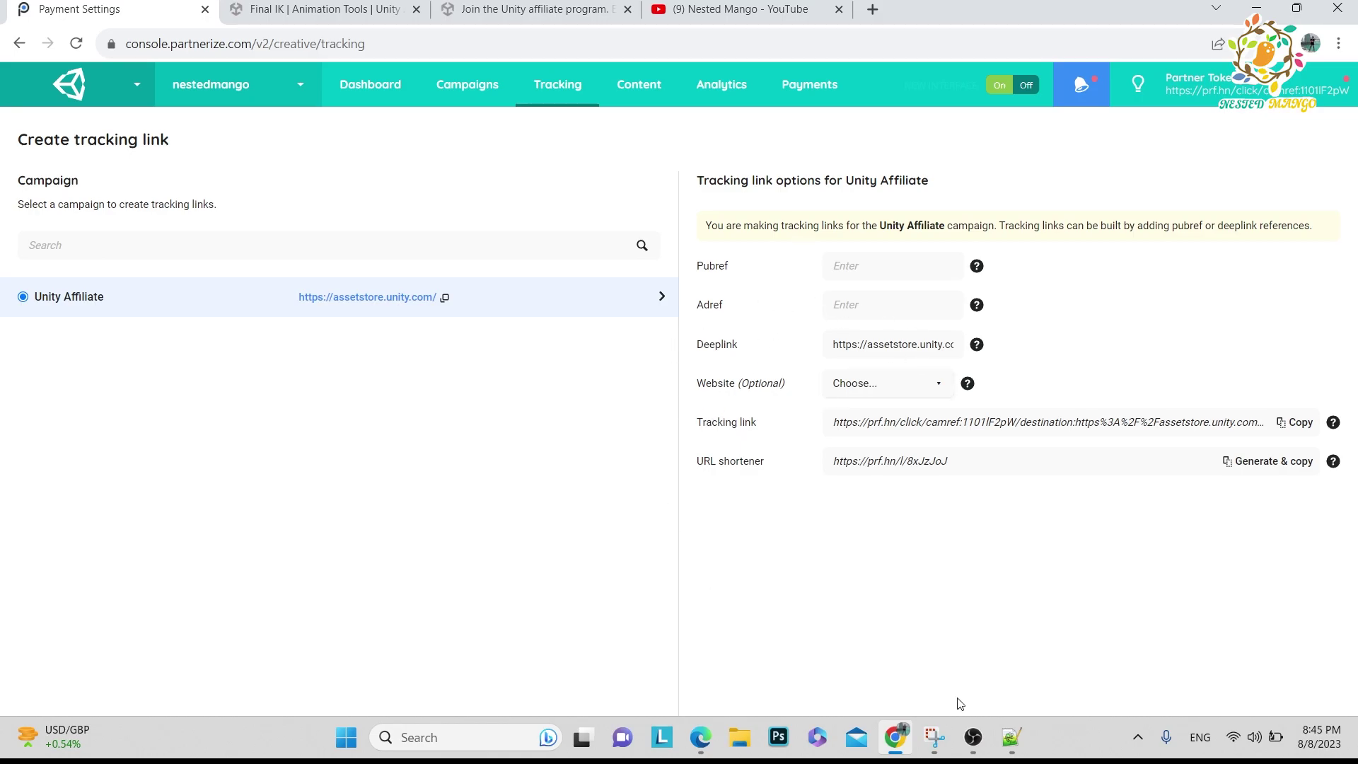
click(1011, 737)
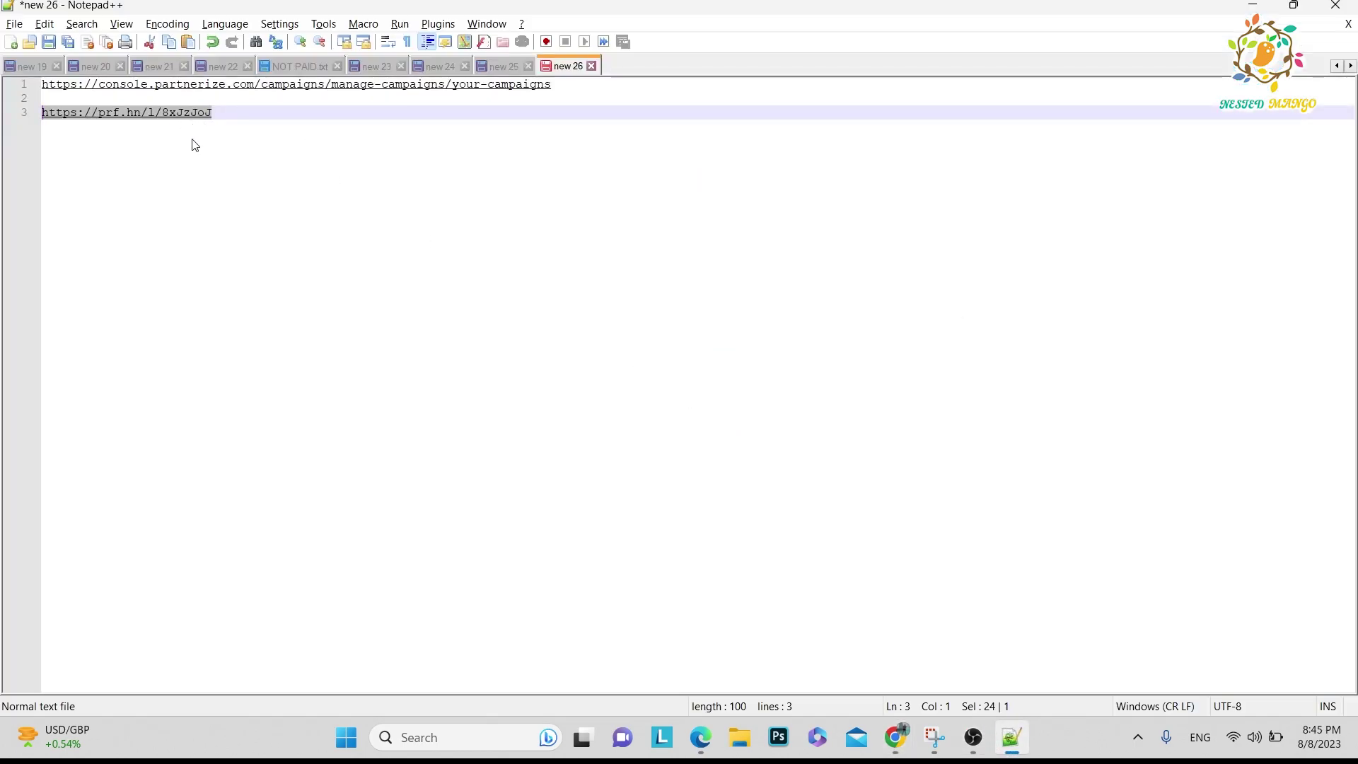
key(alt+Tab)
key(alt+Tab)
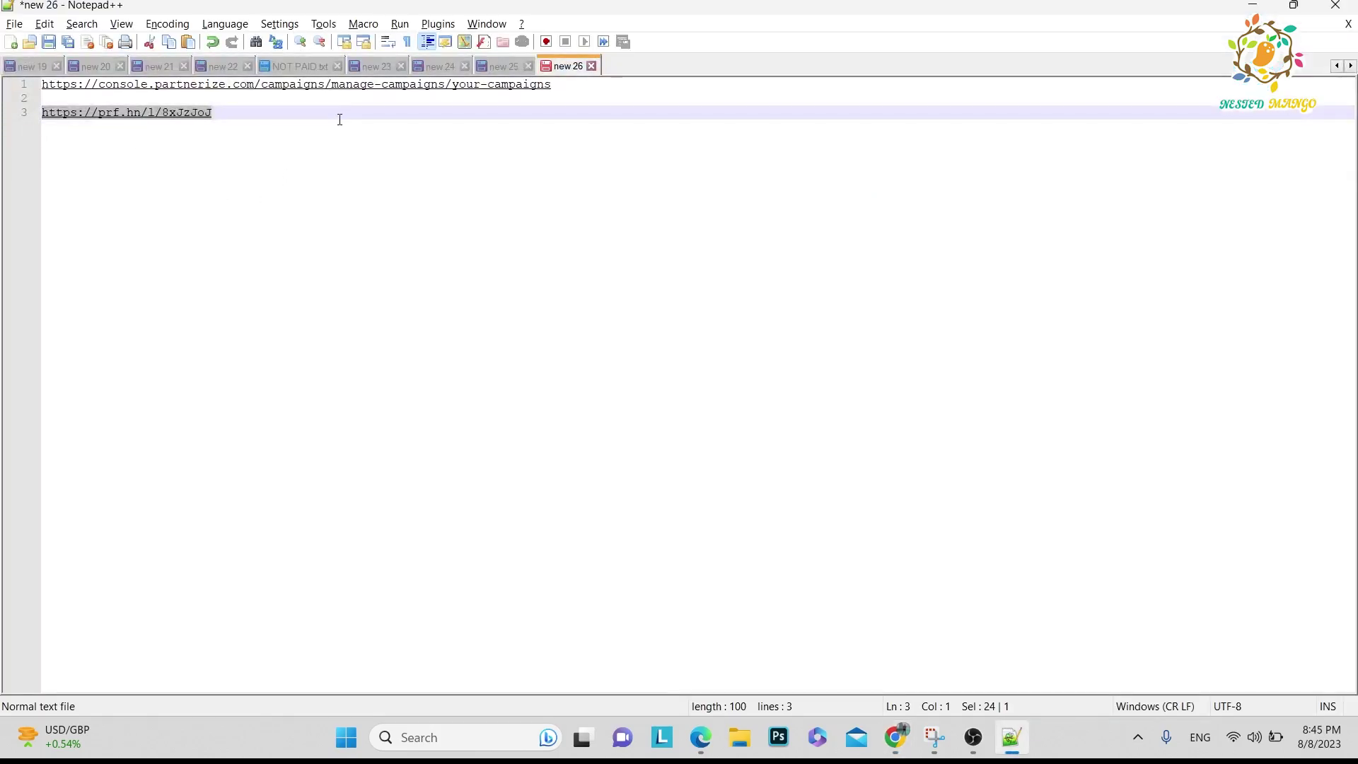
key(alt+Tab)
click(339, 9)
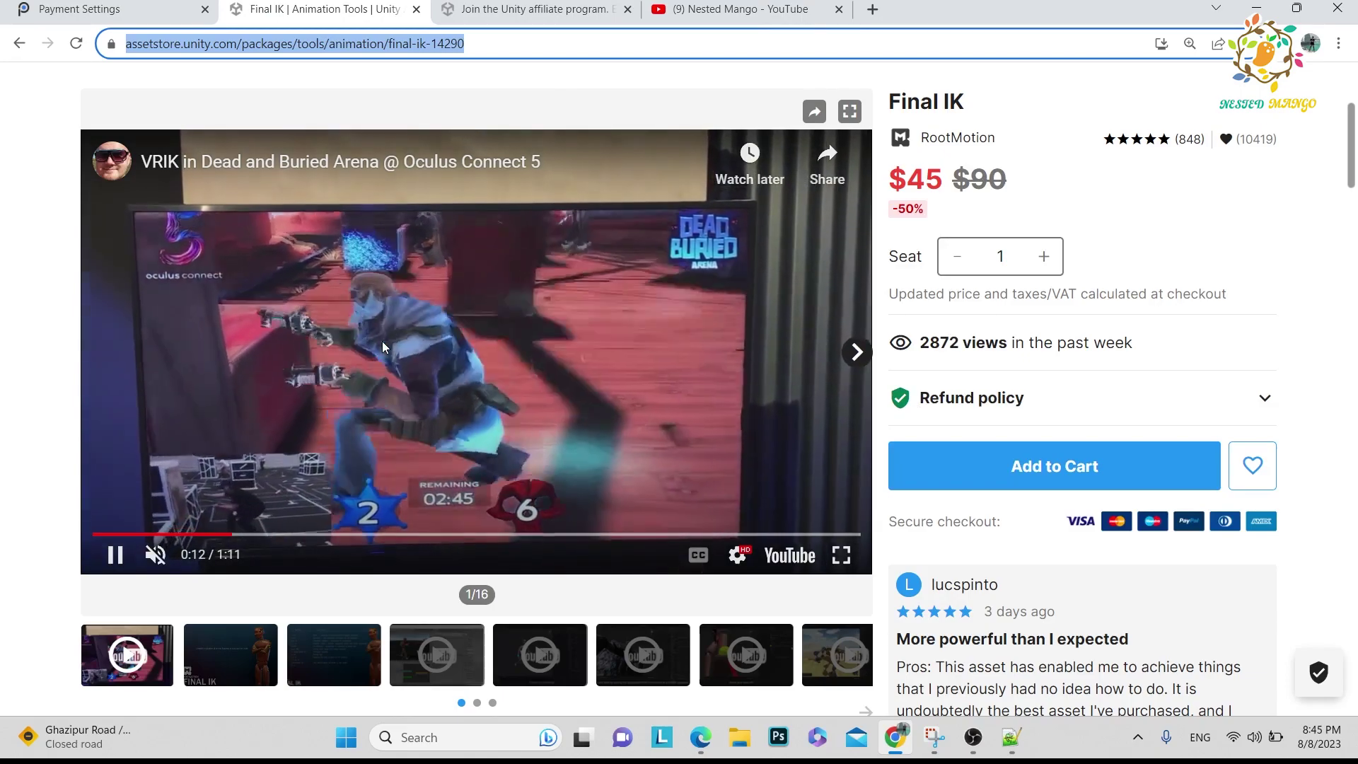
click(108, 546)
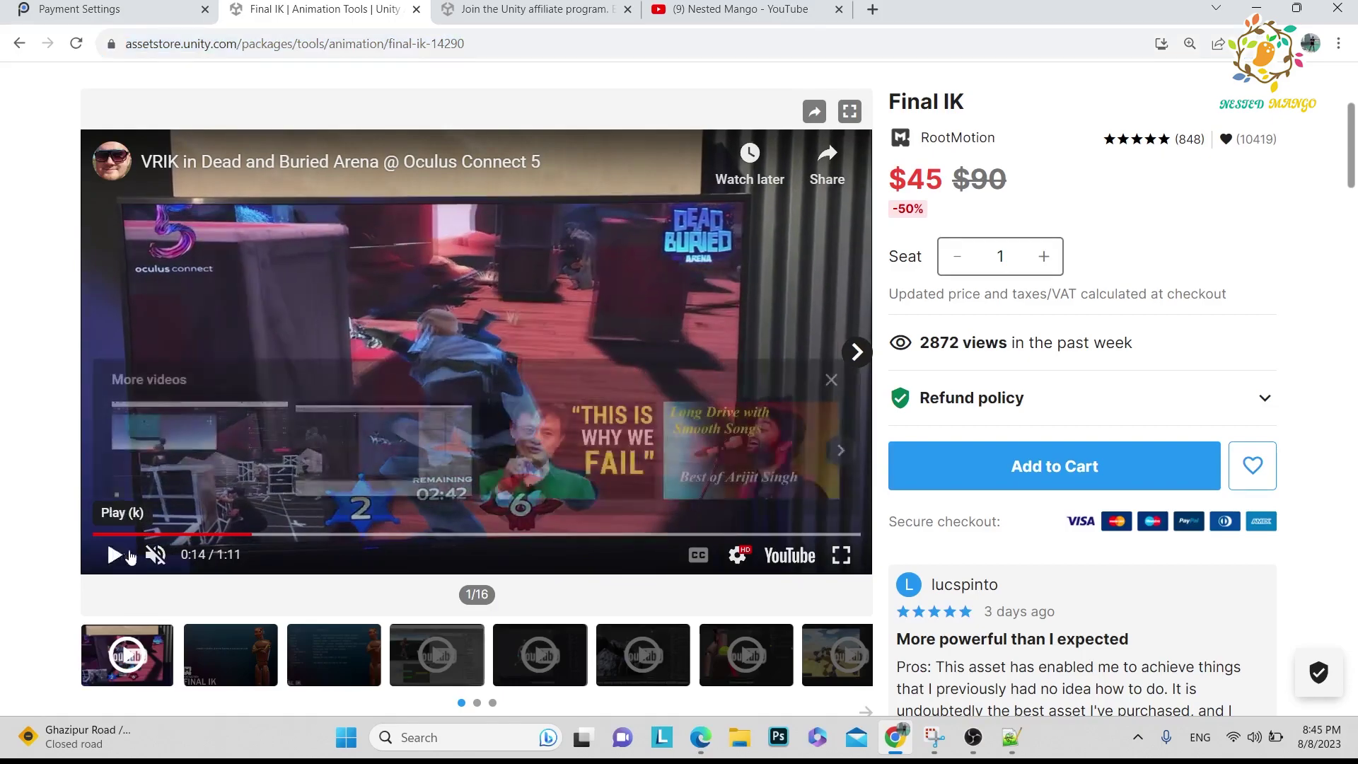
click(113, 10)
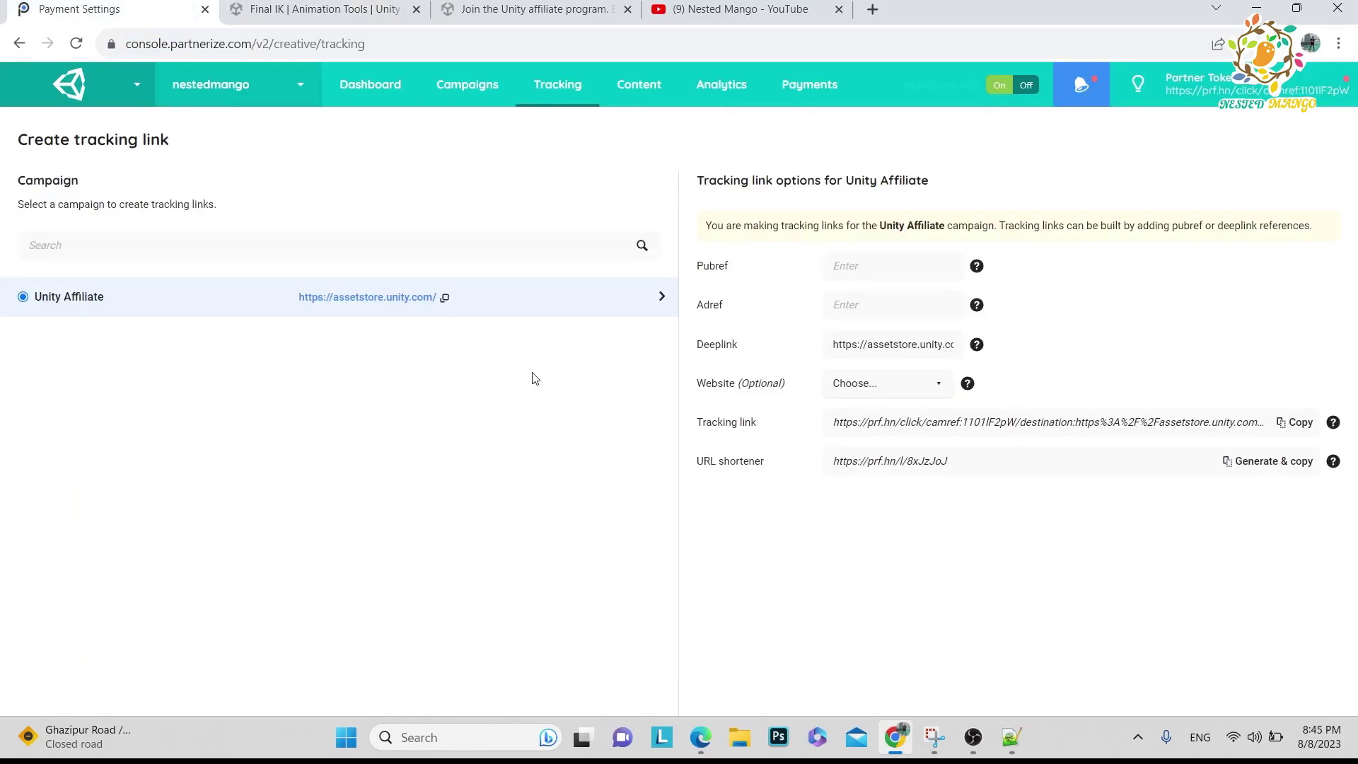